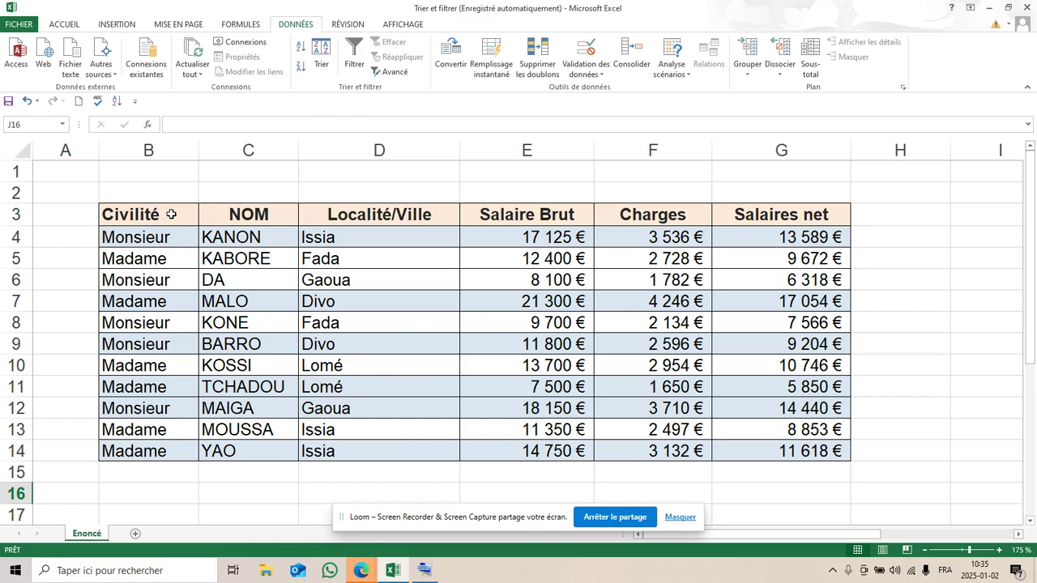
Step: Turn on filtering for the salary table, starting from its Civilité header
click(171, 214)
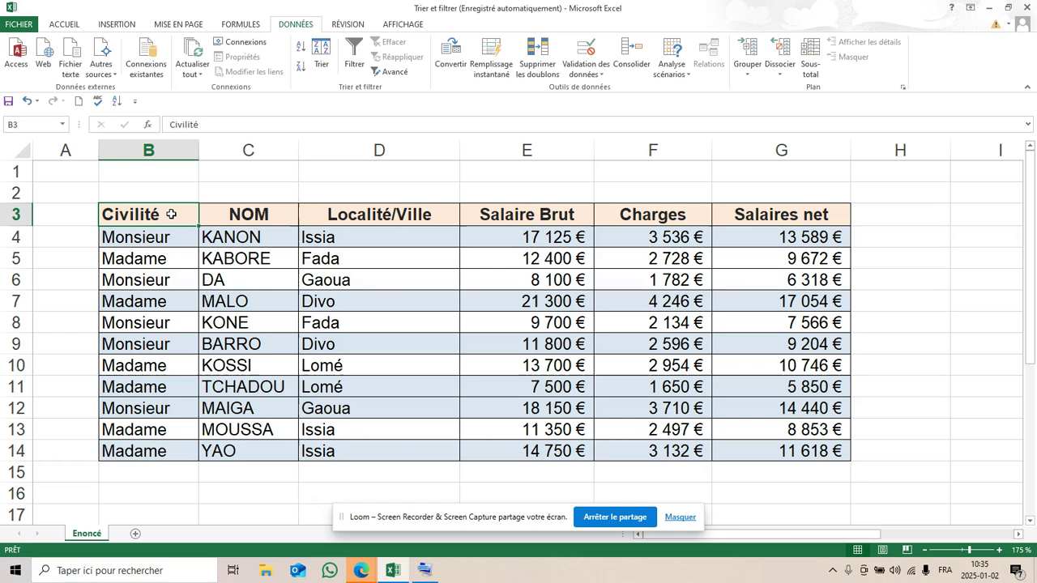
click(154, 260)
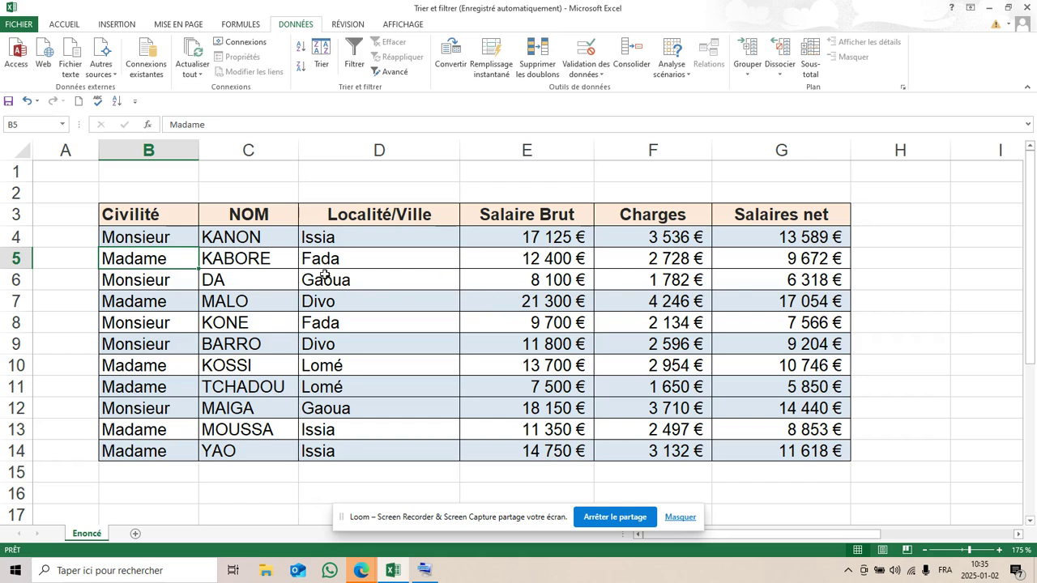
click(170, 217)
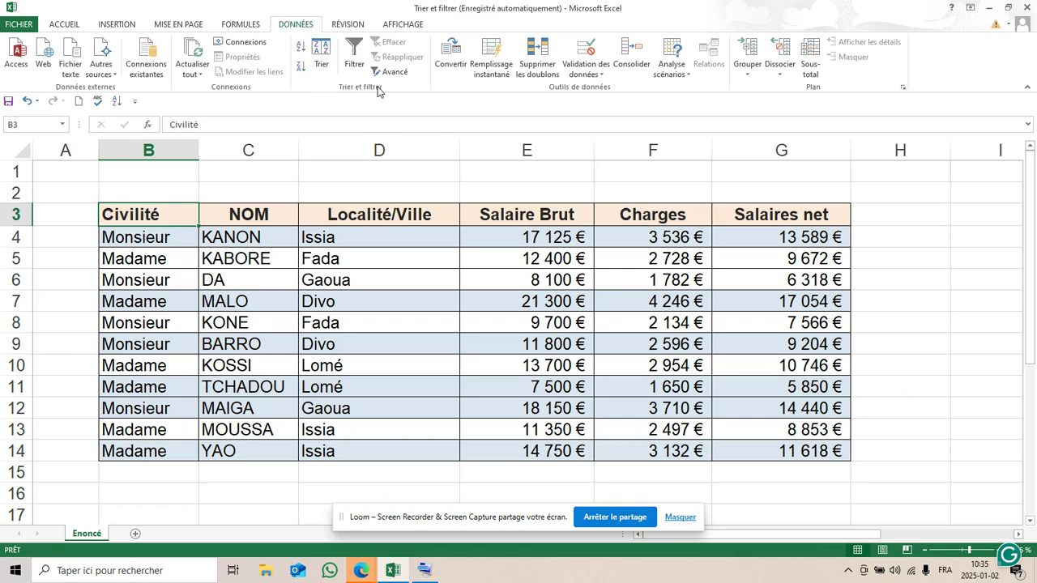
click(359, 45)
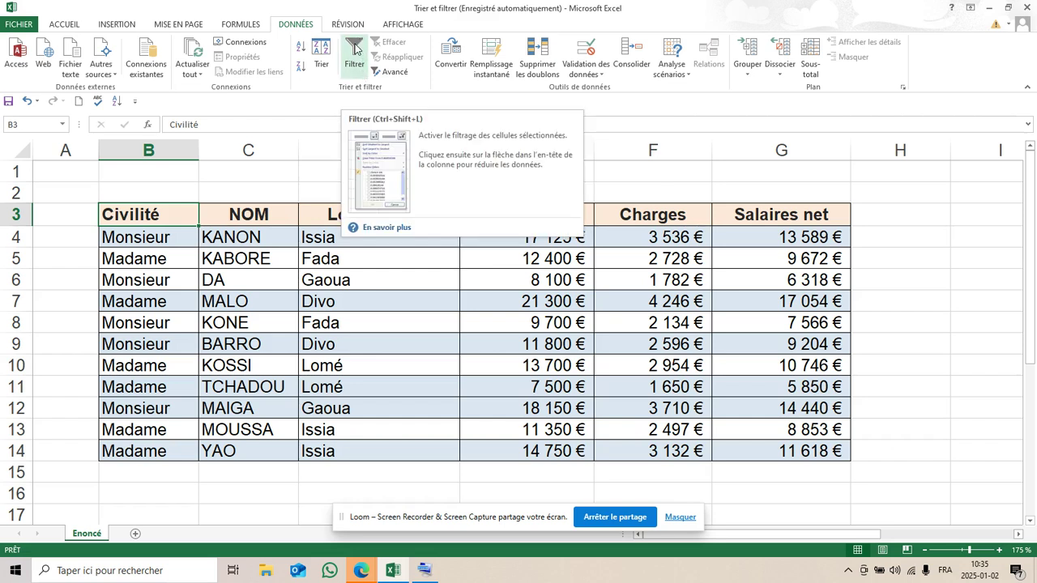
click(354, 48)
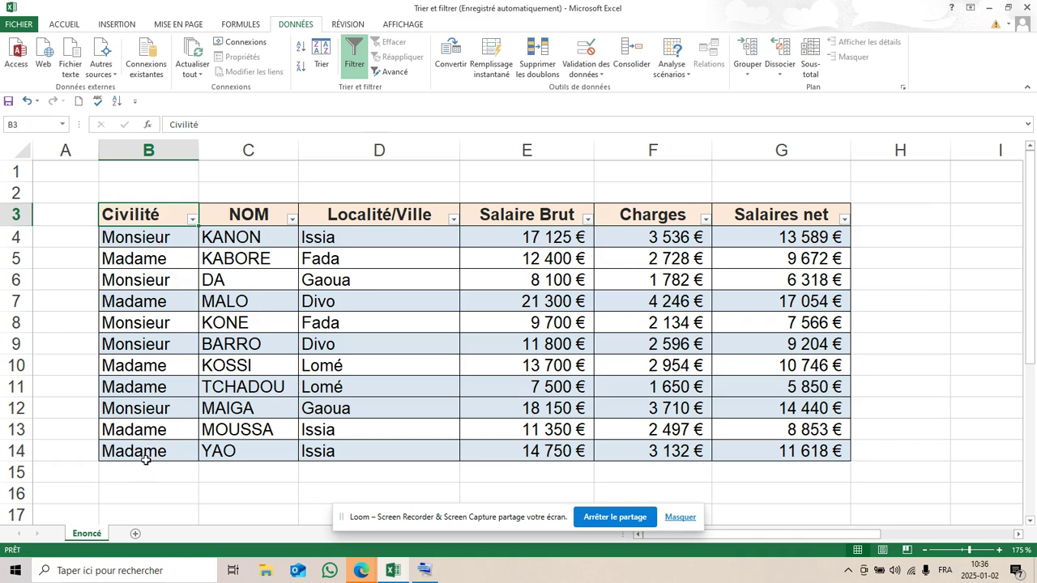
Step: Filter the Civilité column to show only the Madame rows
click(192, 220)
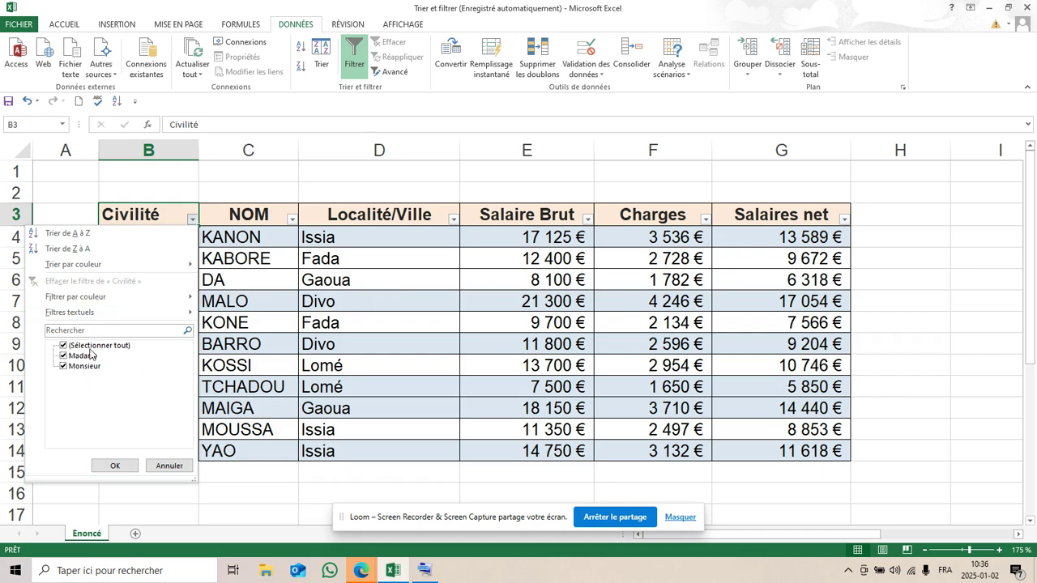
click(65, 347)
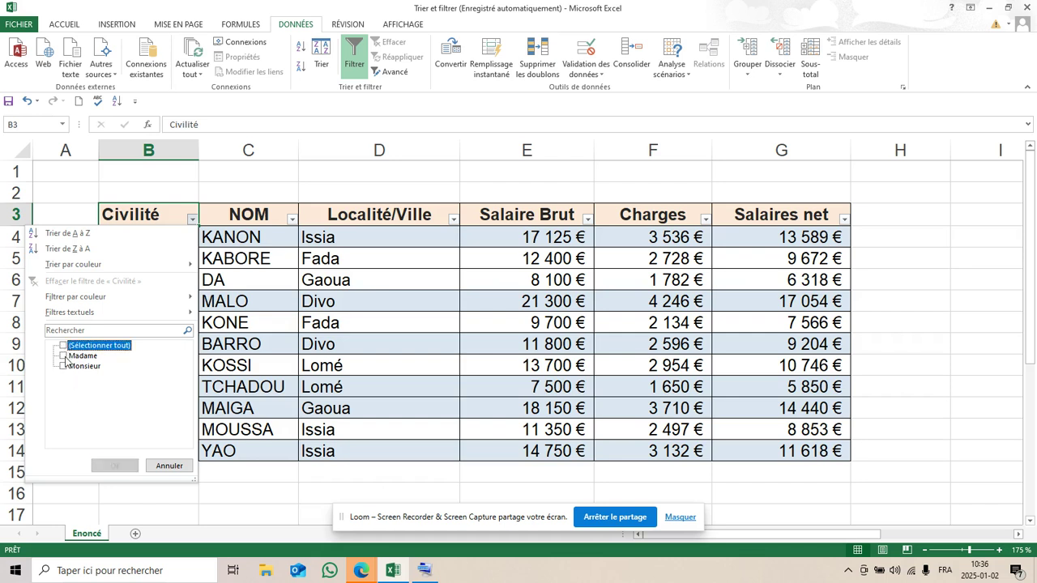
click(64, 356)
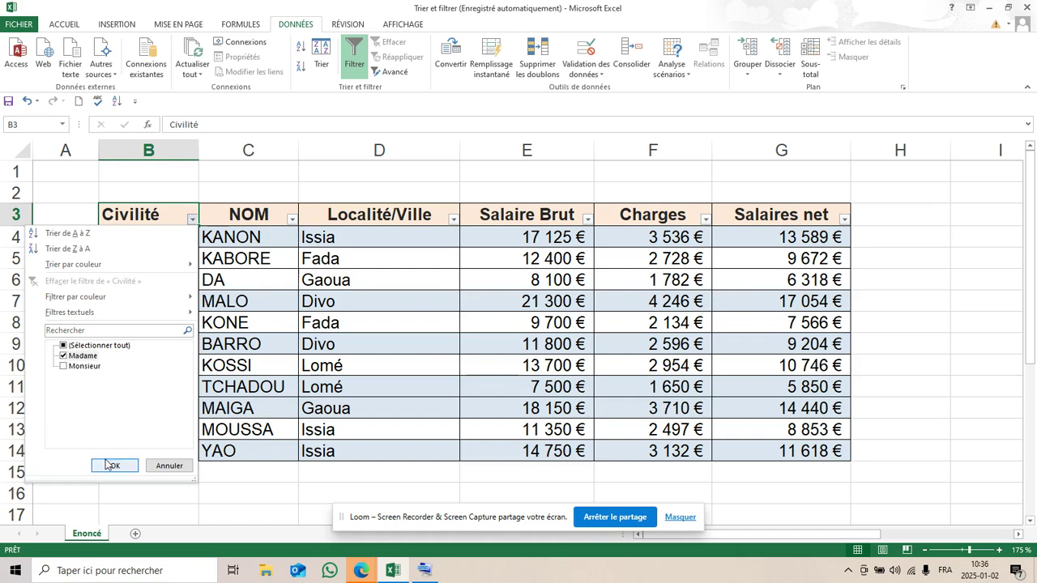
click(109, 465)
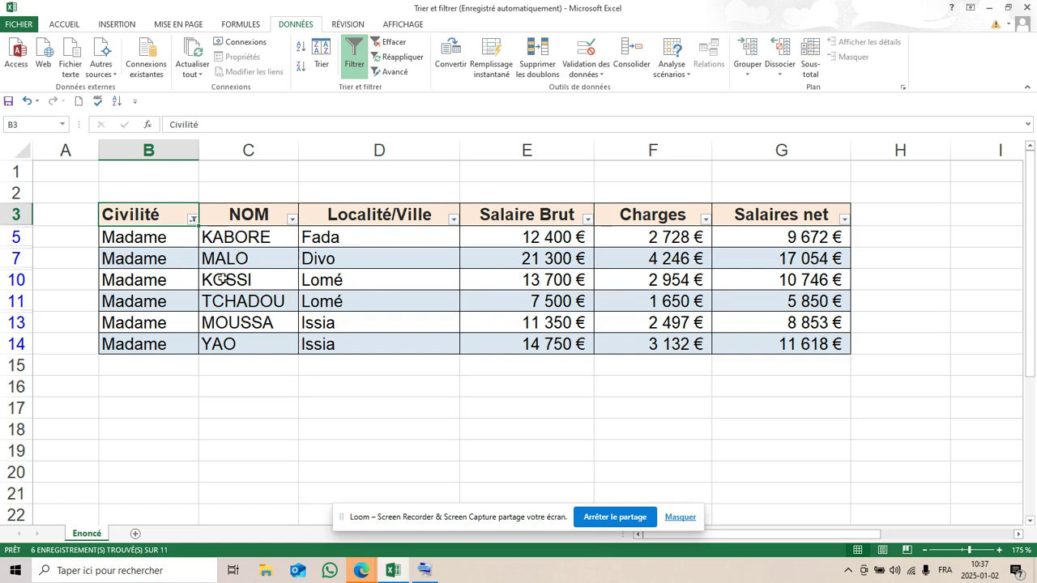
Step: Filter the Localité/Ville column to show only Divo and Issia
click(453, 219)
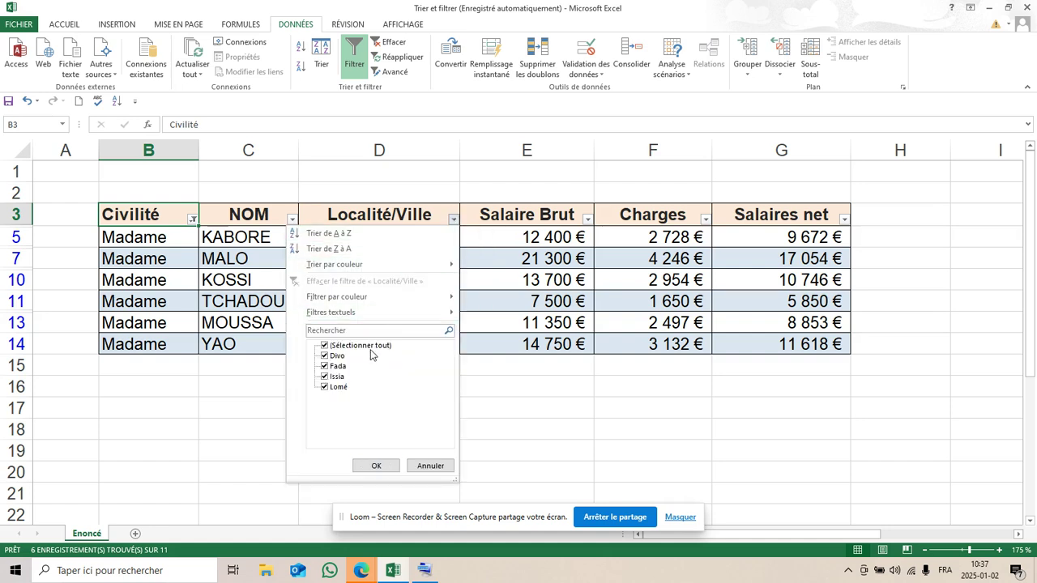
click(360, 345)
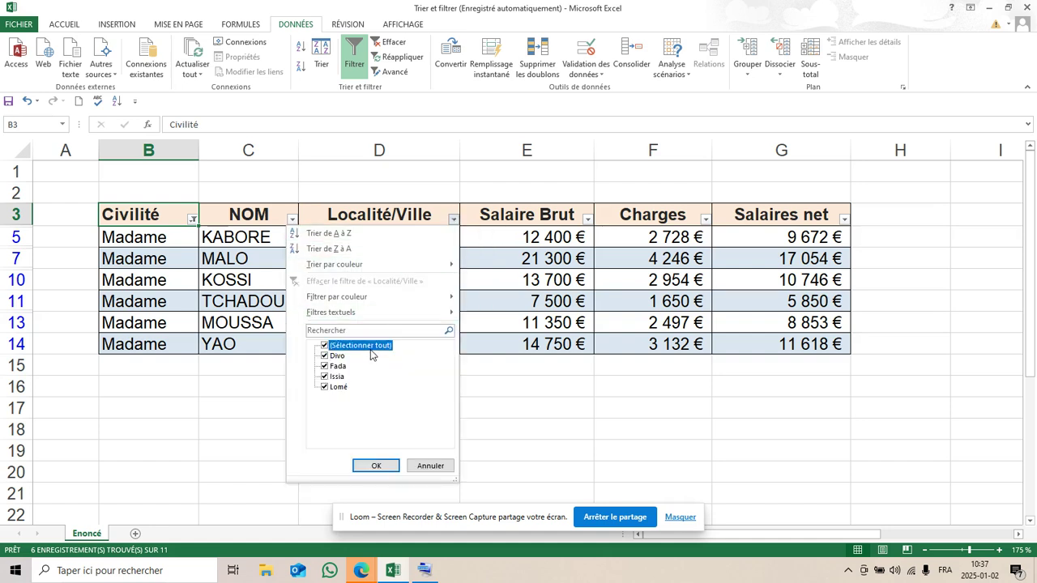
click(325, 357)
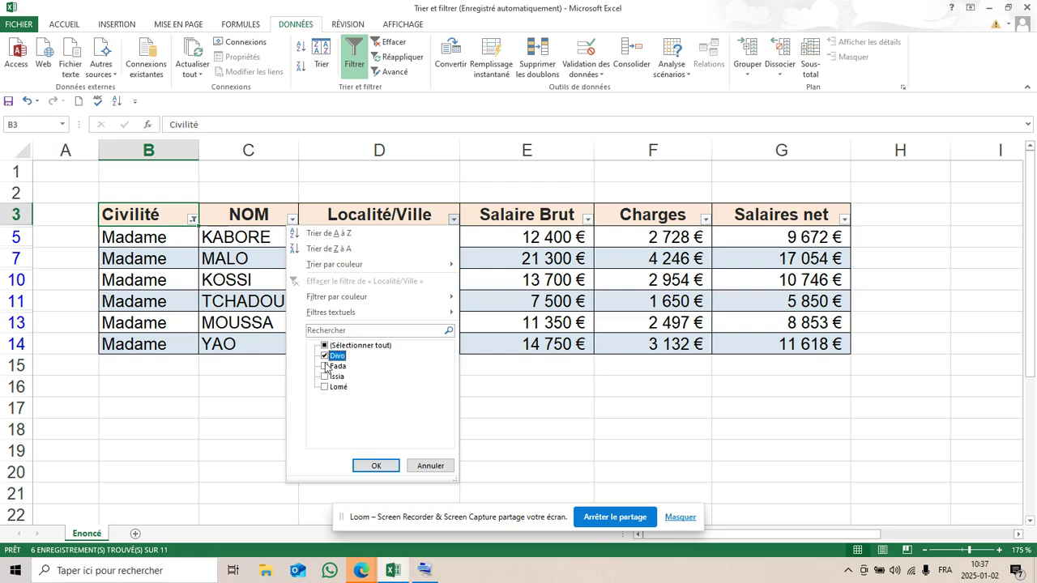
click(325, 376)
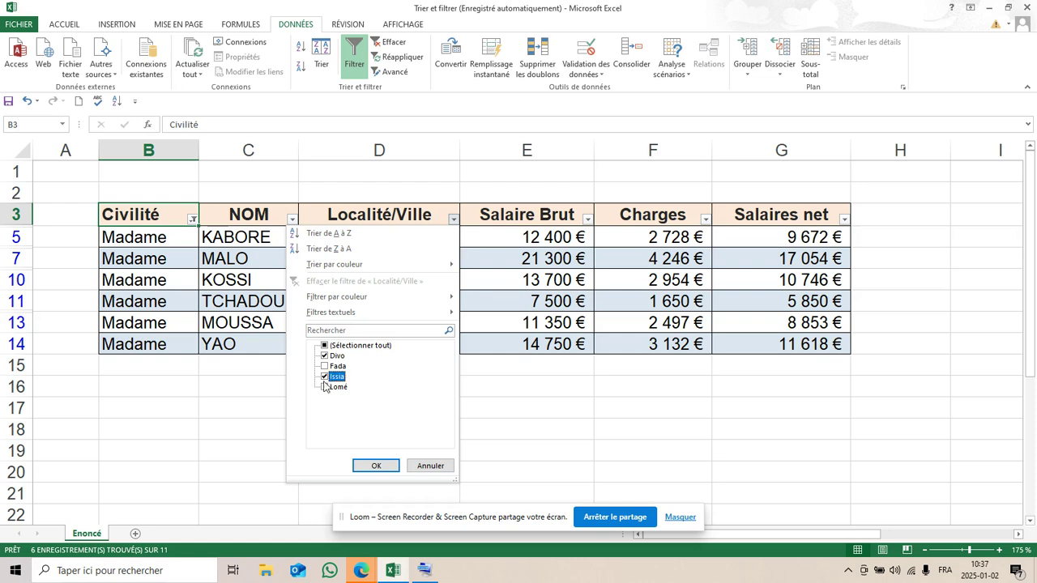
click(376, 465)
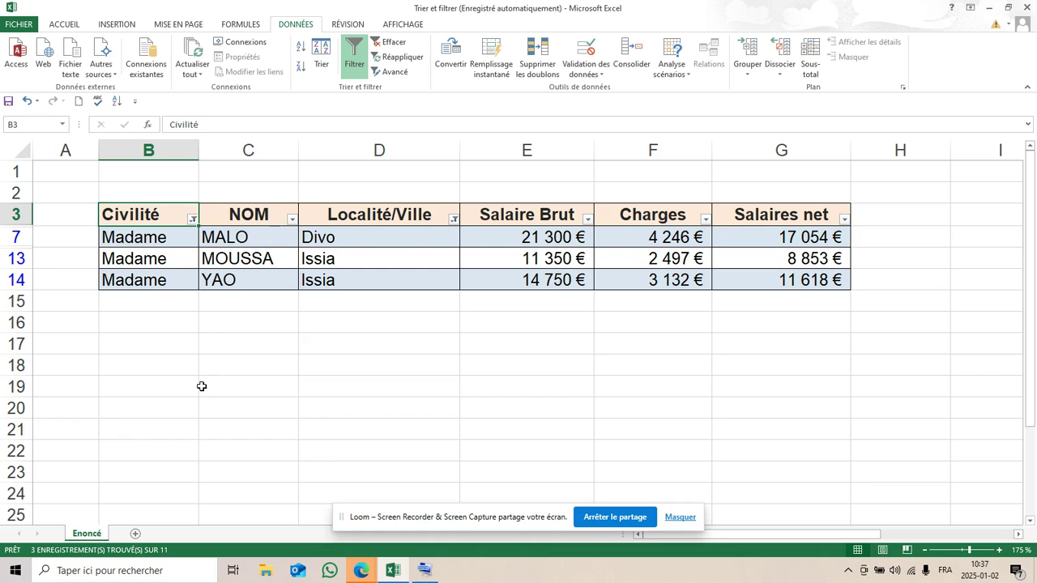
Step: Clear the filters on the Civilité and Localité/Ville columns
click(193, 221)
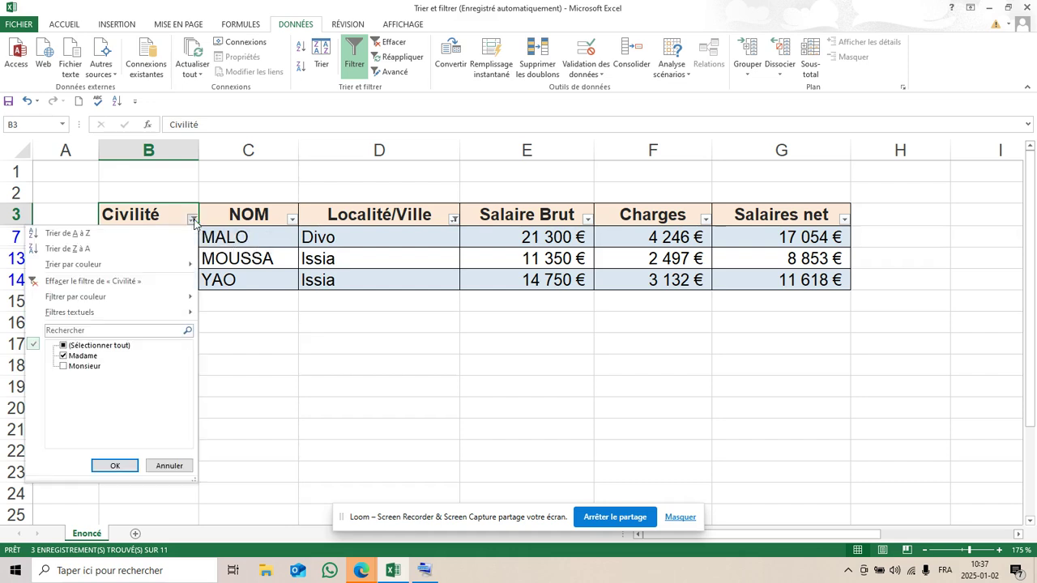
click(117, 283)
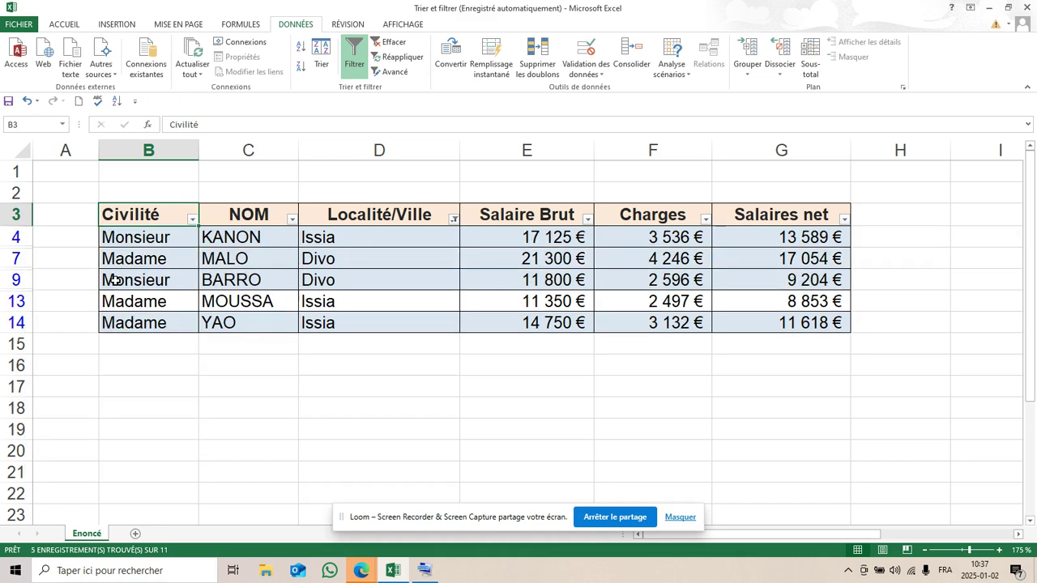
click(454, 220)
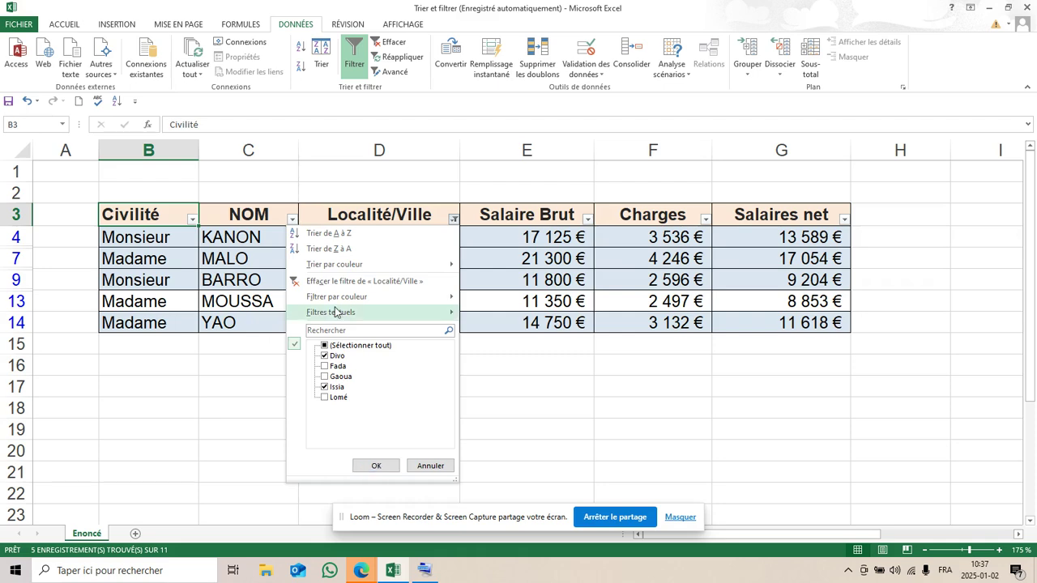
click(338, 284)
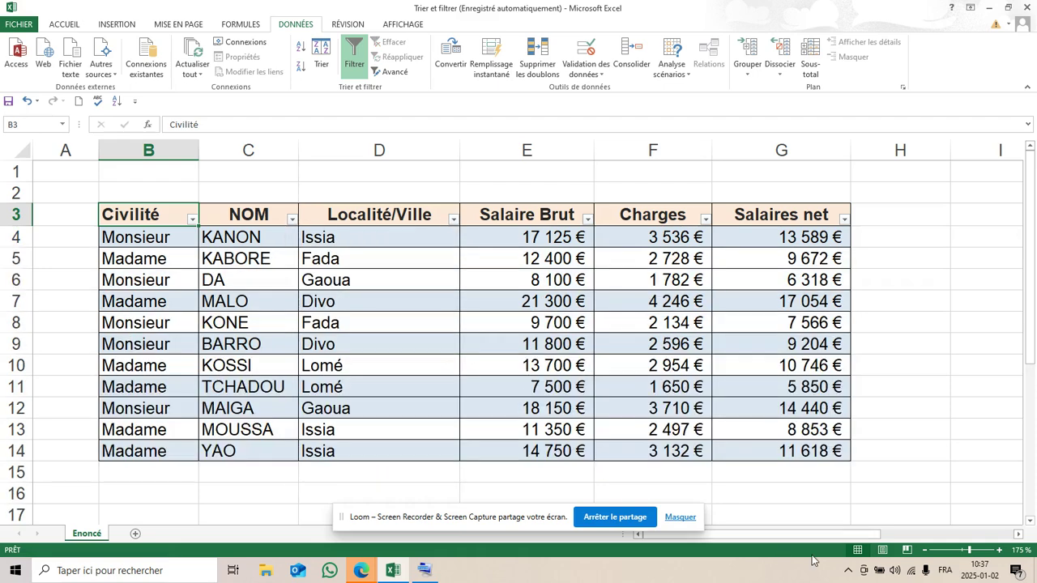
Step: Copy the table's header row B3:G3 and paste it starting at cell I3 as headings for a criteria range
drag(800, 535, 907, 548)
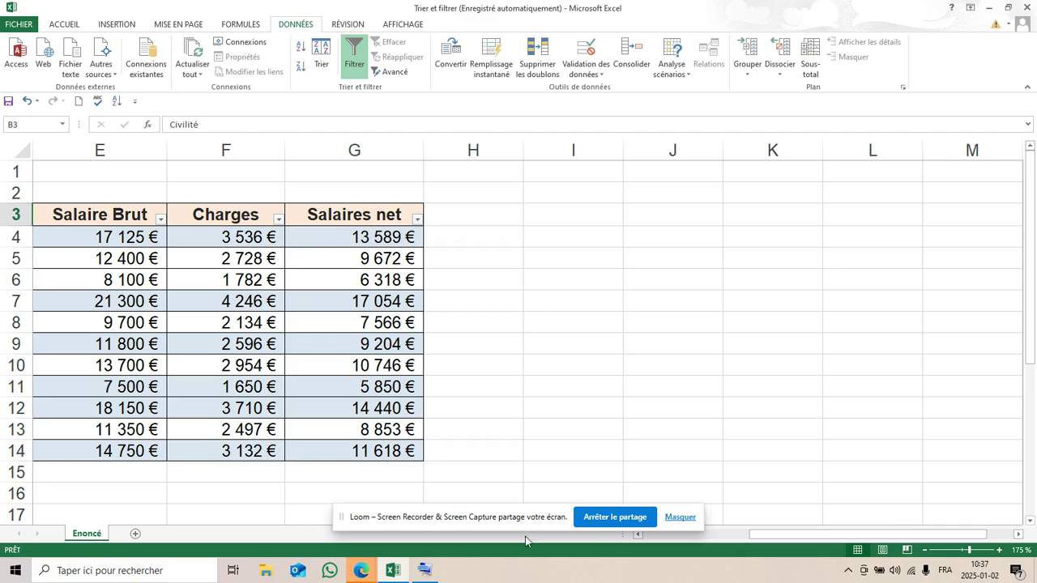
scroll(534, 423, up, 3)
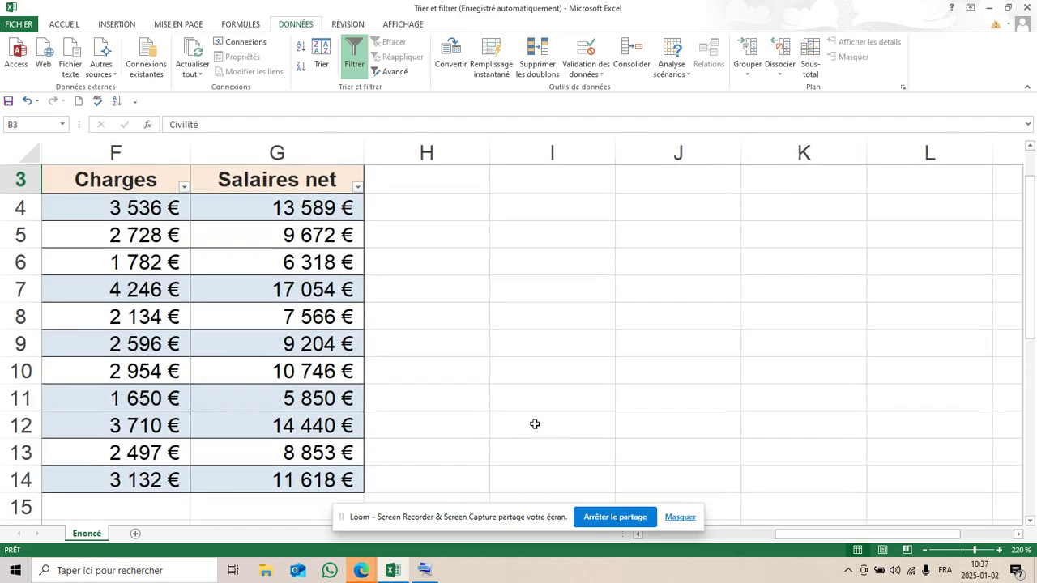
scroll(535, 424, down, 8)
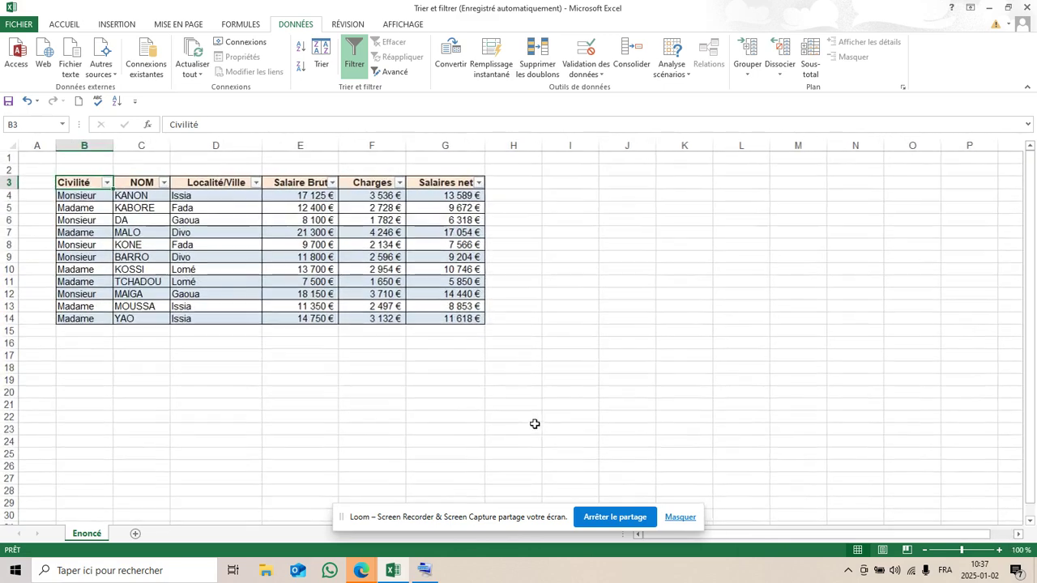
drag(69, 181, 454, 182)
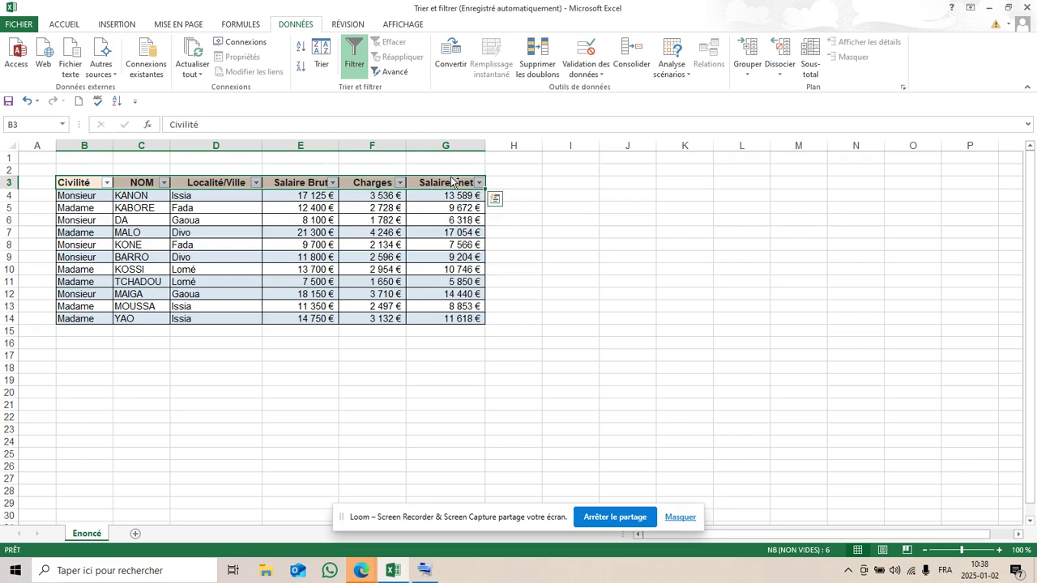
key(ctrl+a)
key(ctrl+c)
click(571, 182)
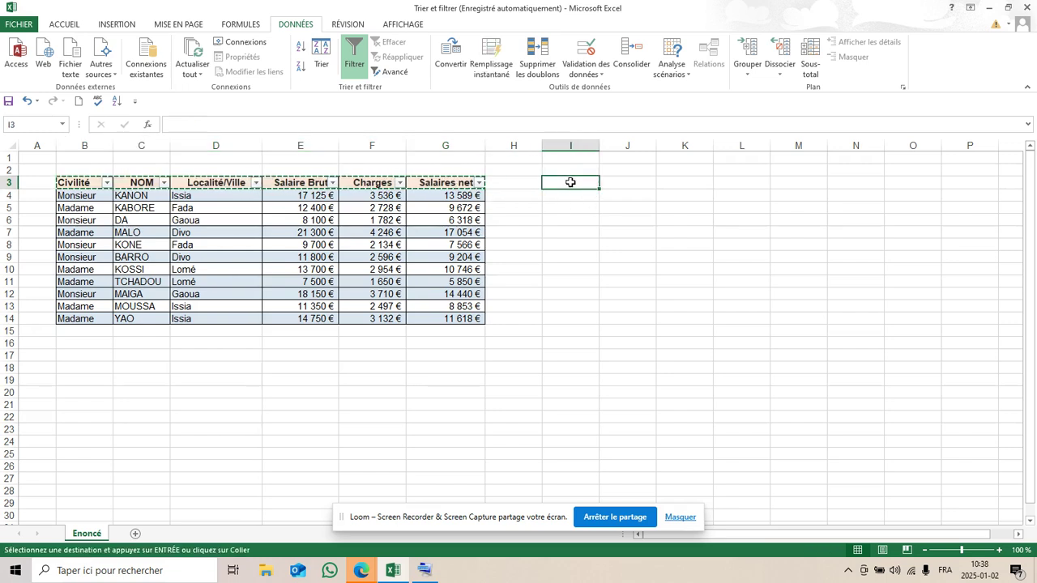
key(ctrl+v)
click(729, 237)
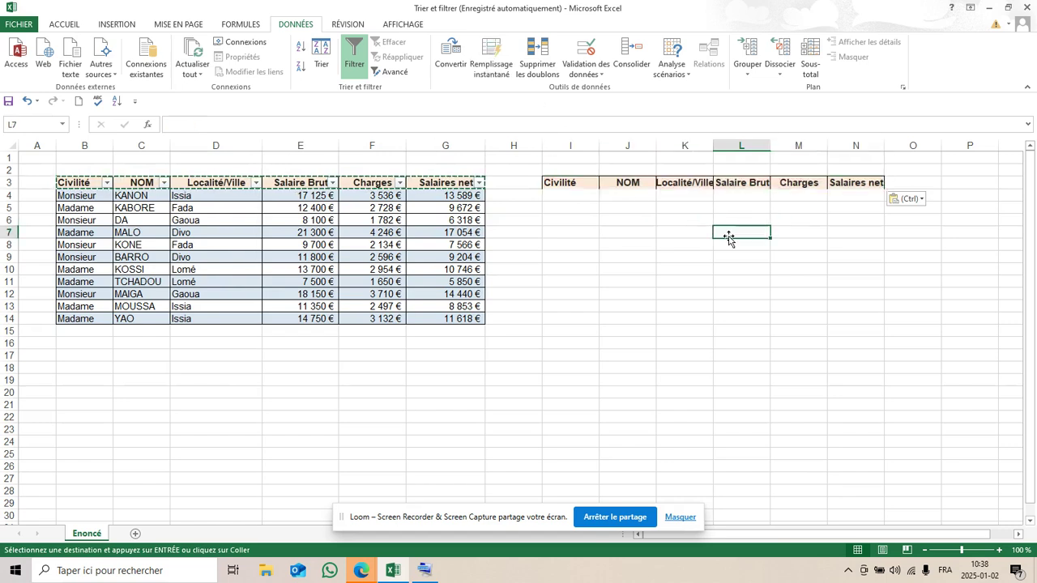
key(Escape)
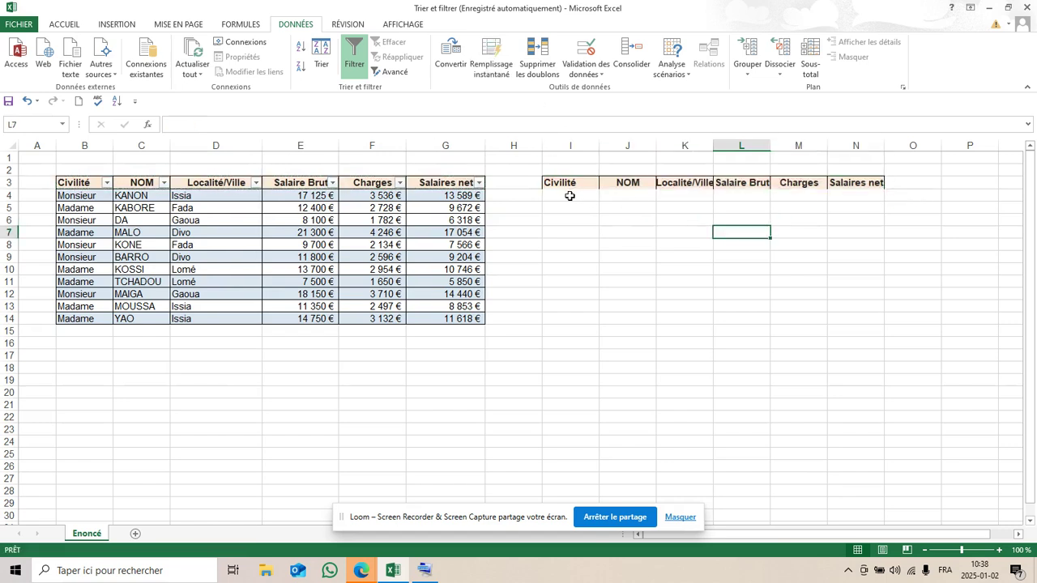
Step: Enter the criterion Monsieur in I4, under the copied Civilité heading
click(569, 196)
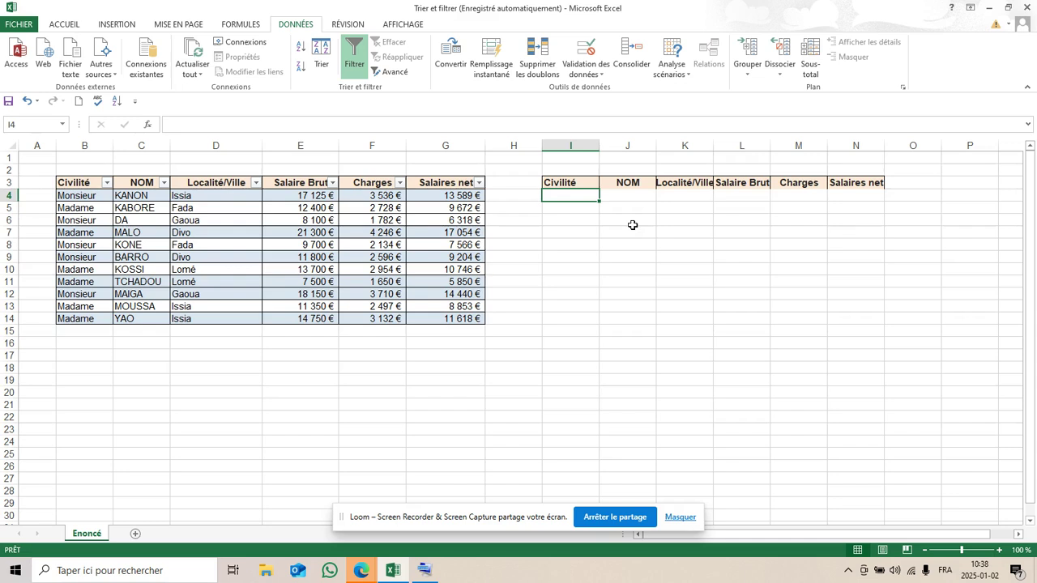
text(Mon)
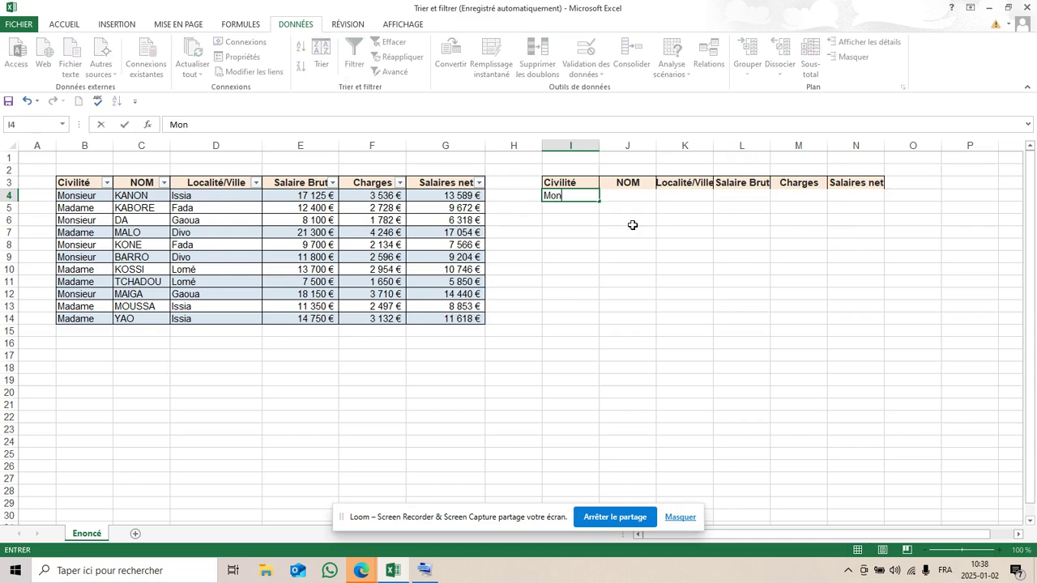
text(sieur)
Step: Enter the criterion >10000 in L4 under the copied Salaire Brut heading, using the on-screen keyboard for the > sign
click(739, 197)
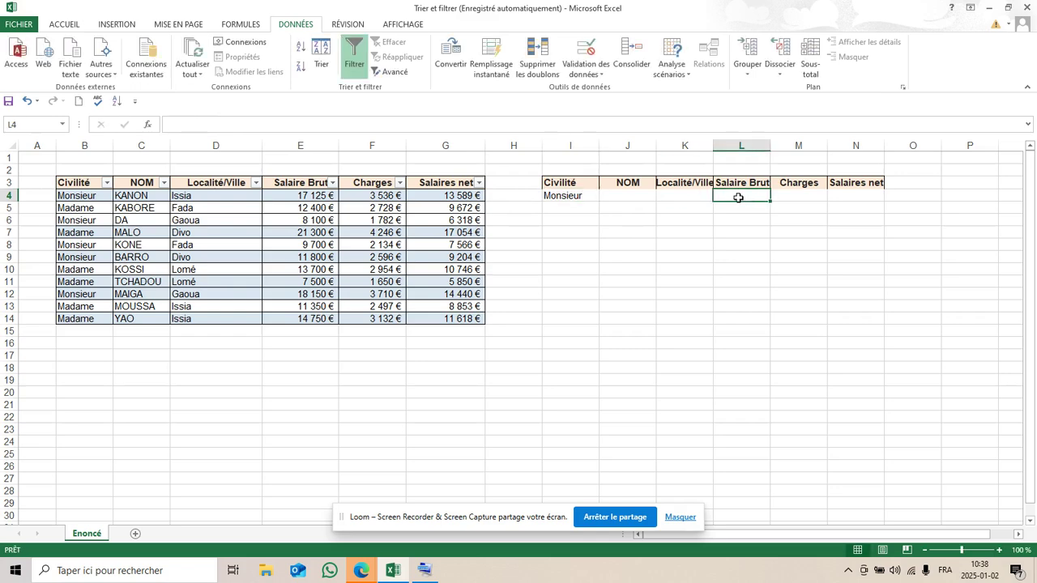
click(424, 570)
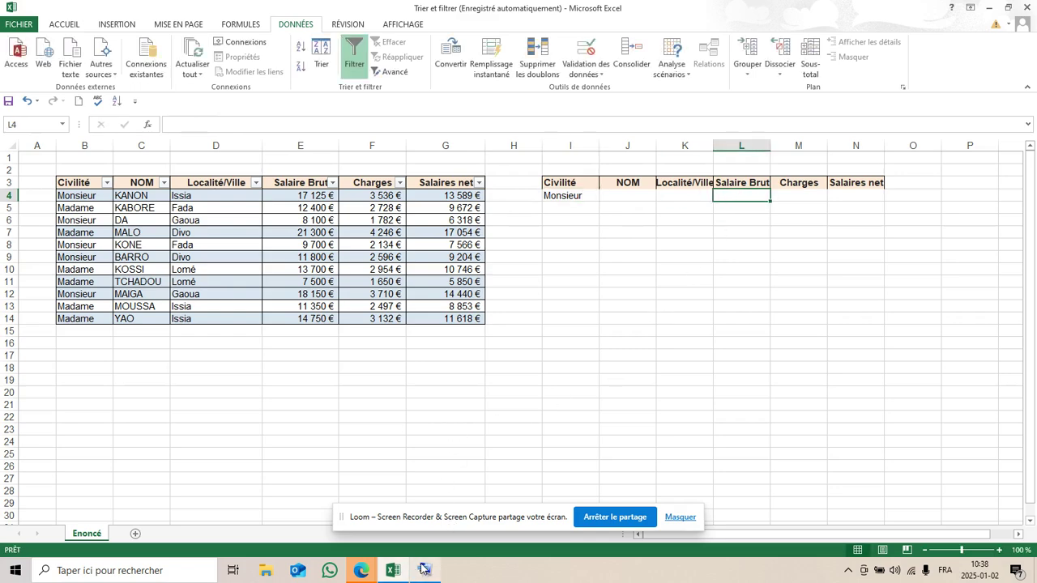
click(679, 109)
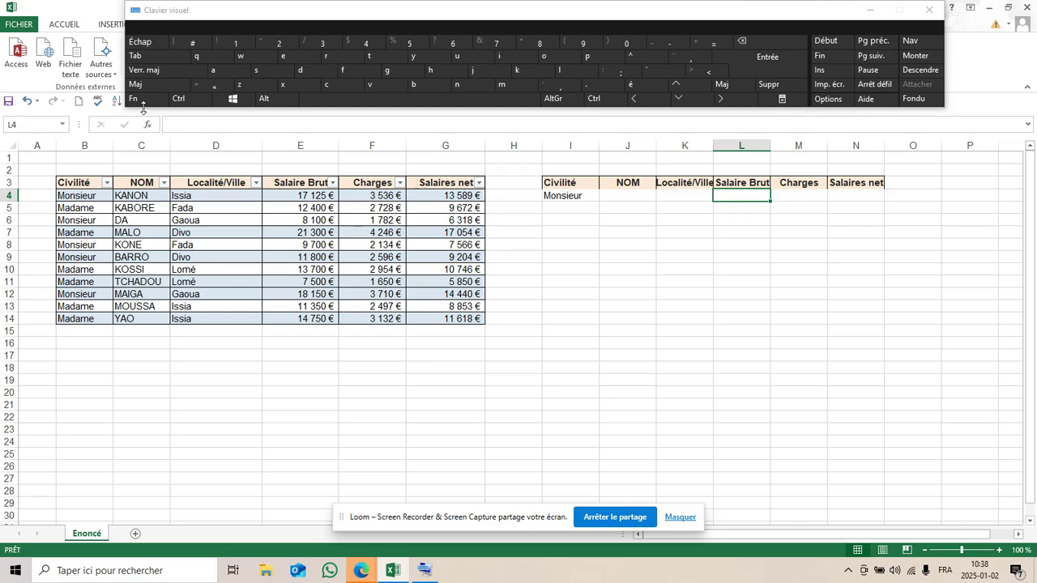
key(shift)
click(695, 69)
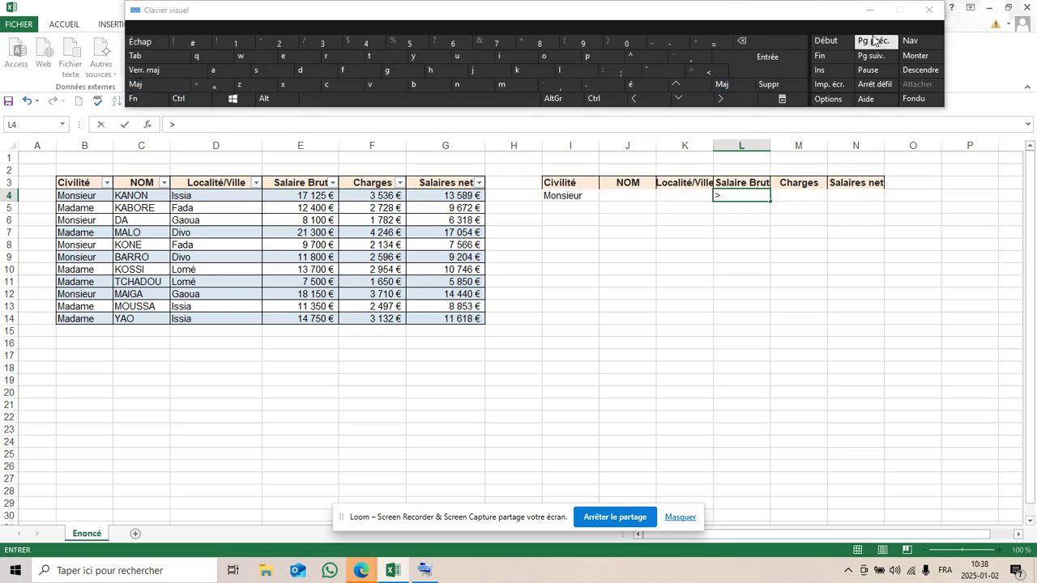
click(868, 9)
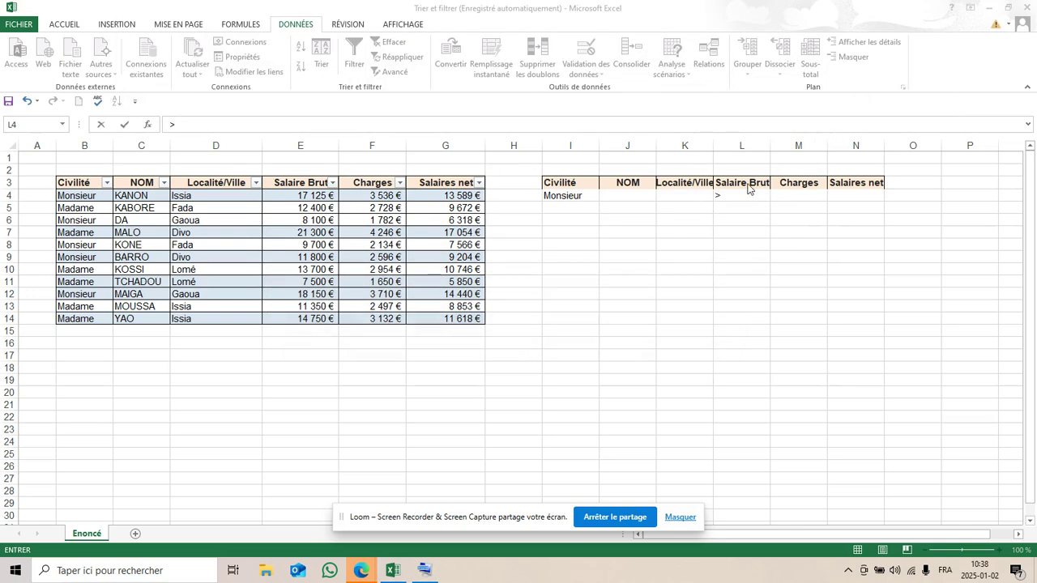
text(1)
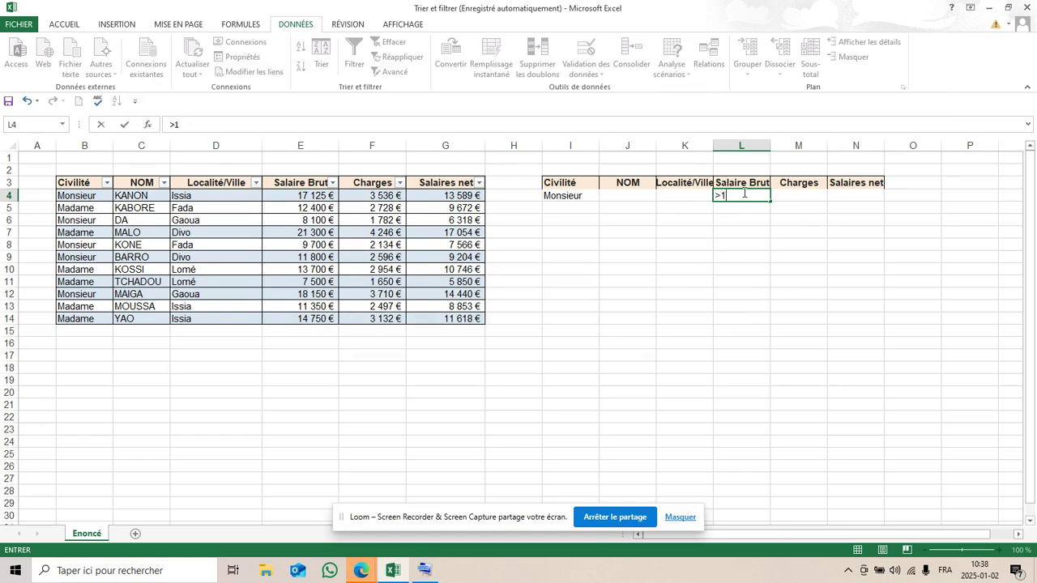
text(0000)
click(540, 344)
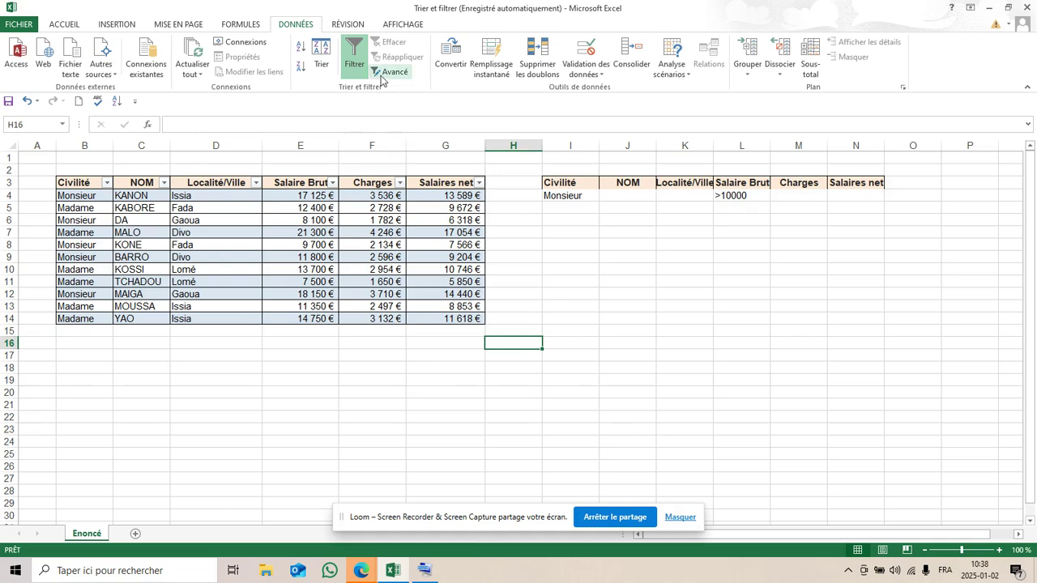
Step: Run an advanced filter on B3:G14 with criteria range I3:L4, copying the matching rows to another location starting at B18
click(389, 72)
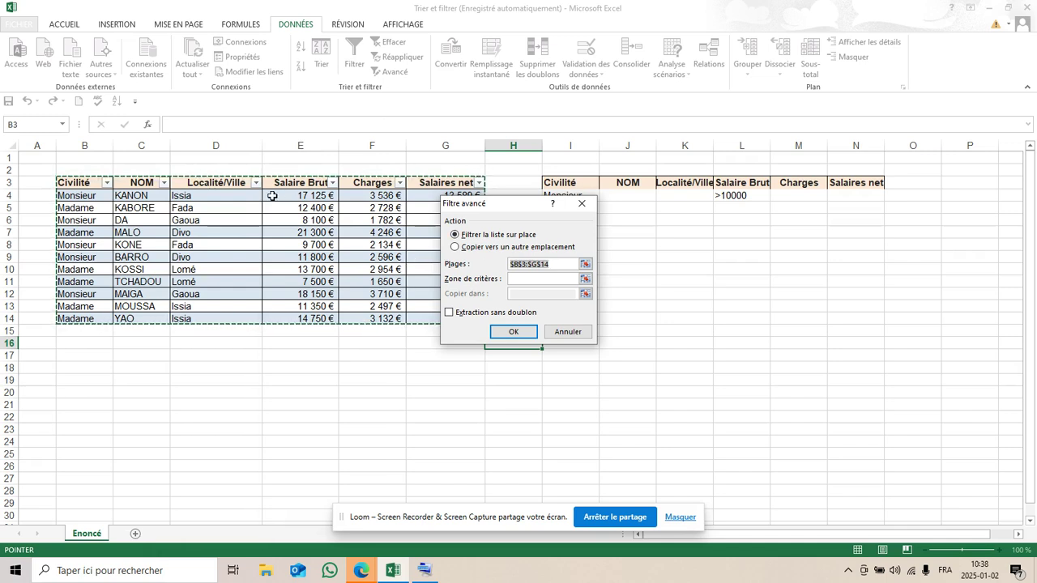
click(520, 281)
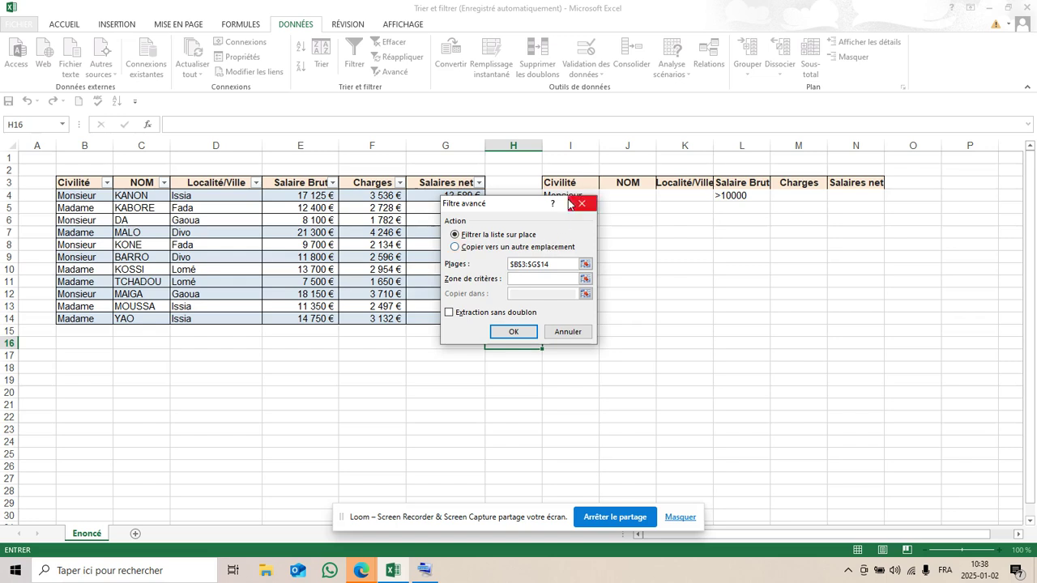
drag(565, 179, 718, 197)
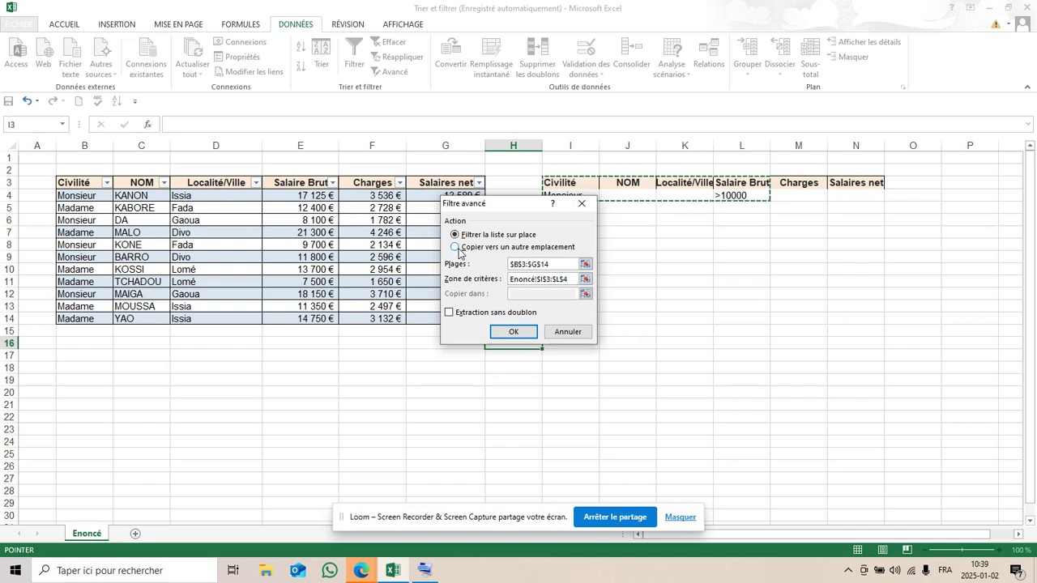
click(456, 248)
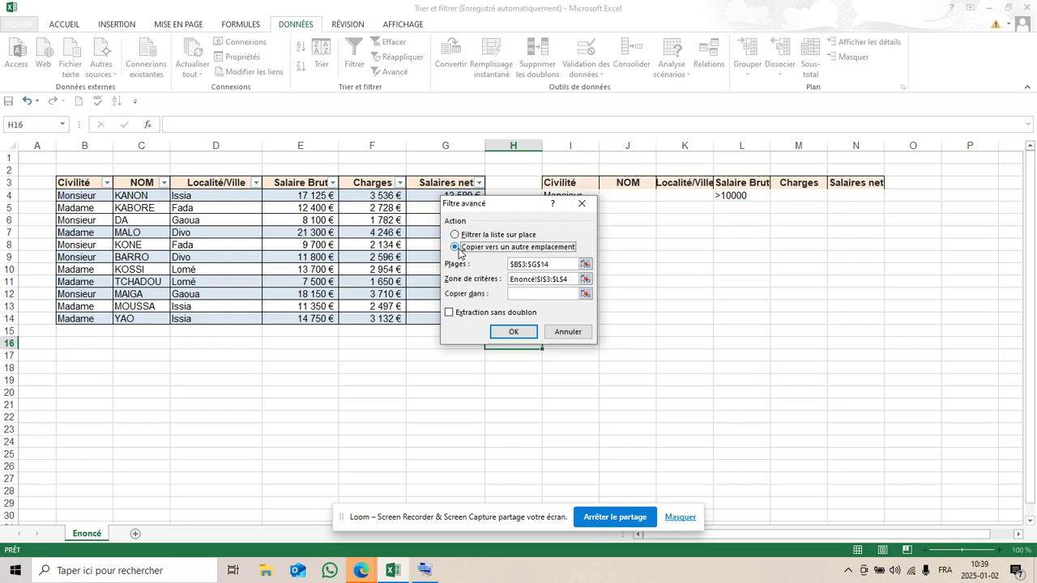
click(534, 294)
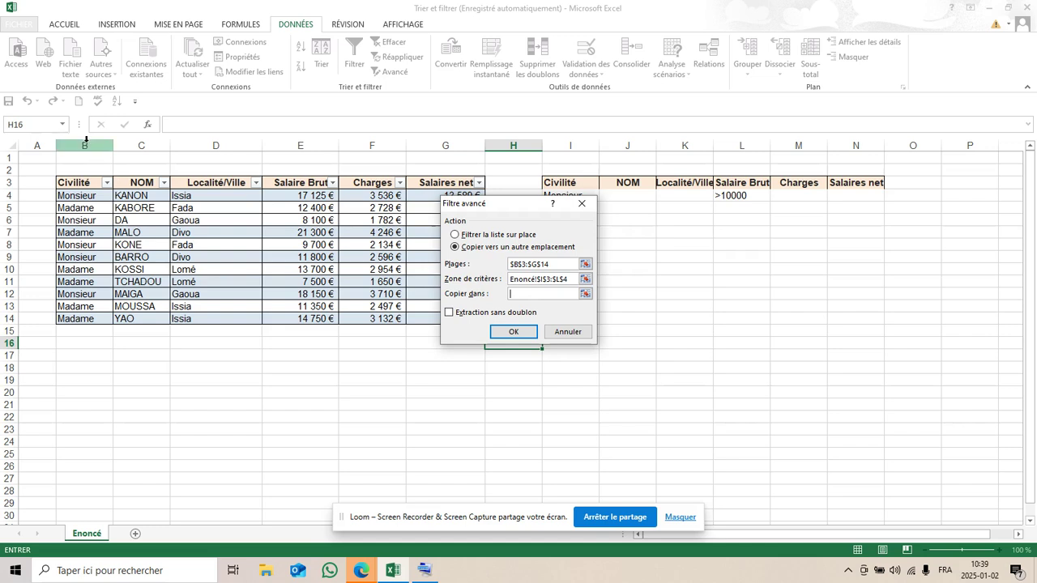
click(86, 366)
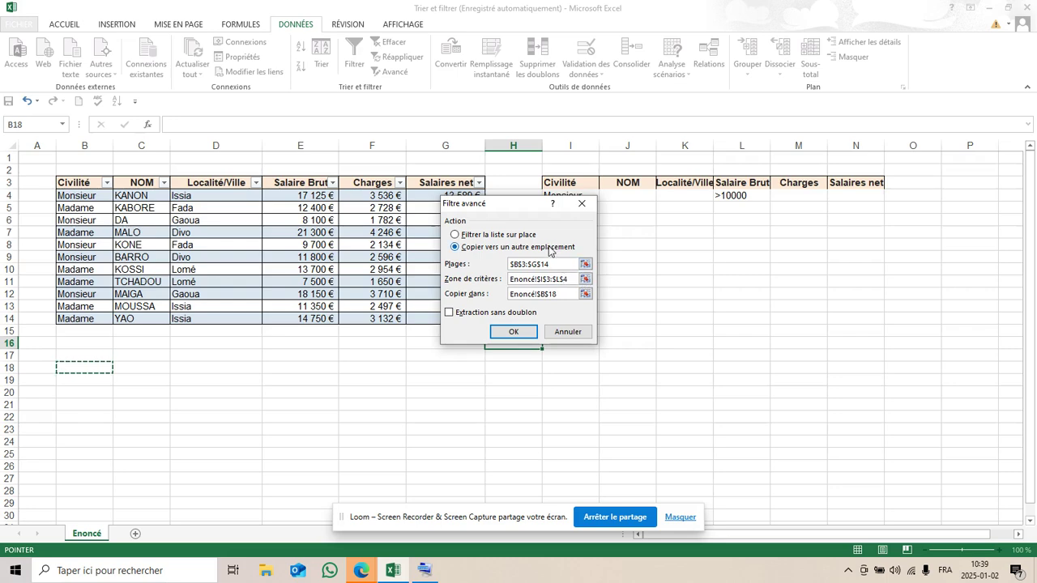
click(519, 333)
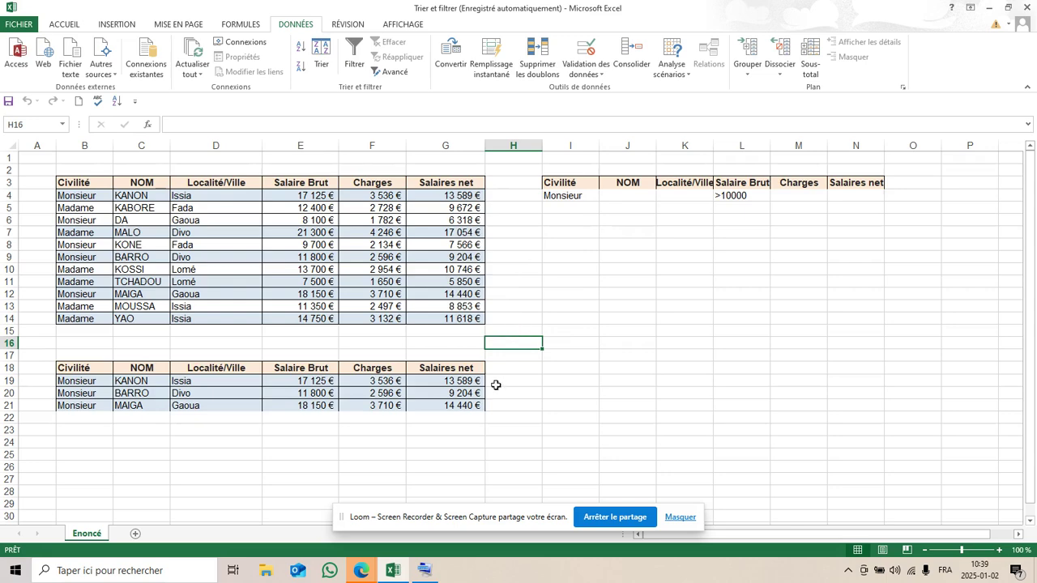
Step: Zoom in and compare the extracted rows below the salary table with the source rows and the Civilité and Salaire Brut criteria
scroll(495, 385, up, 2)
scroll(655, 435, down, 1)
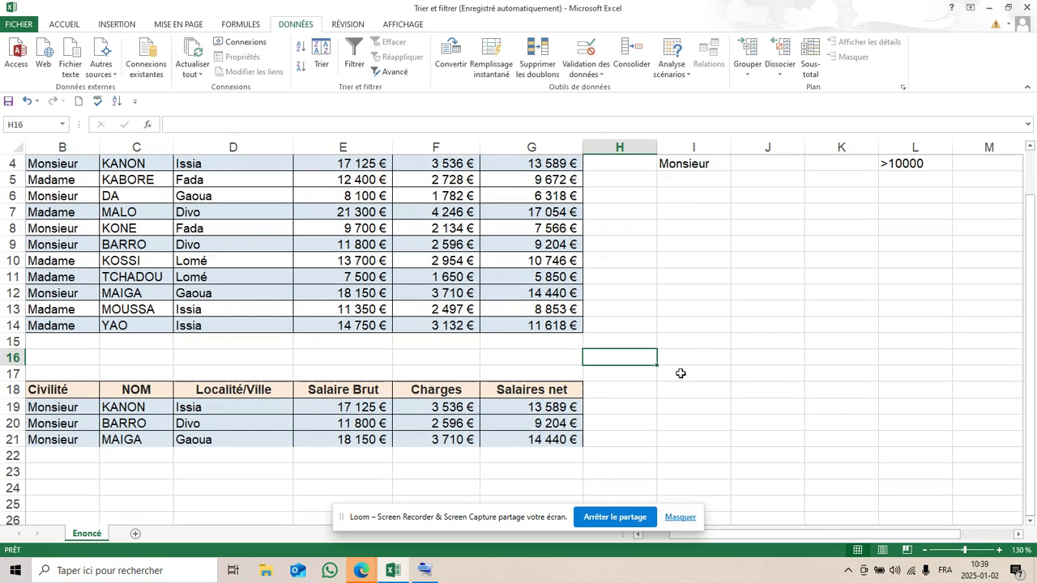
scroll(834, 227, up, 1)
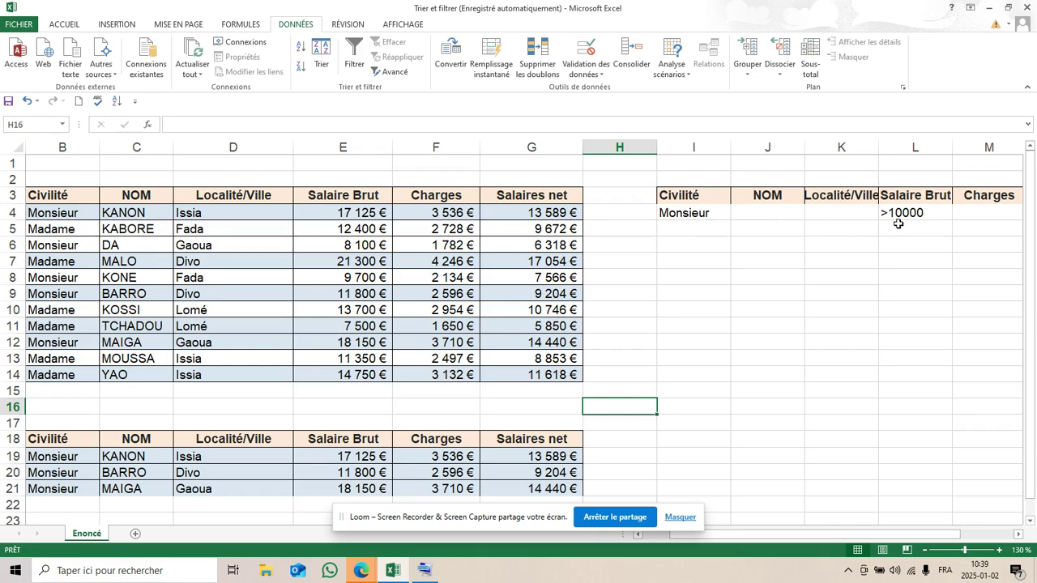
scroll(908, 220, down, 1)
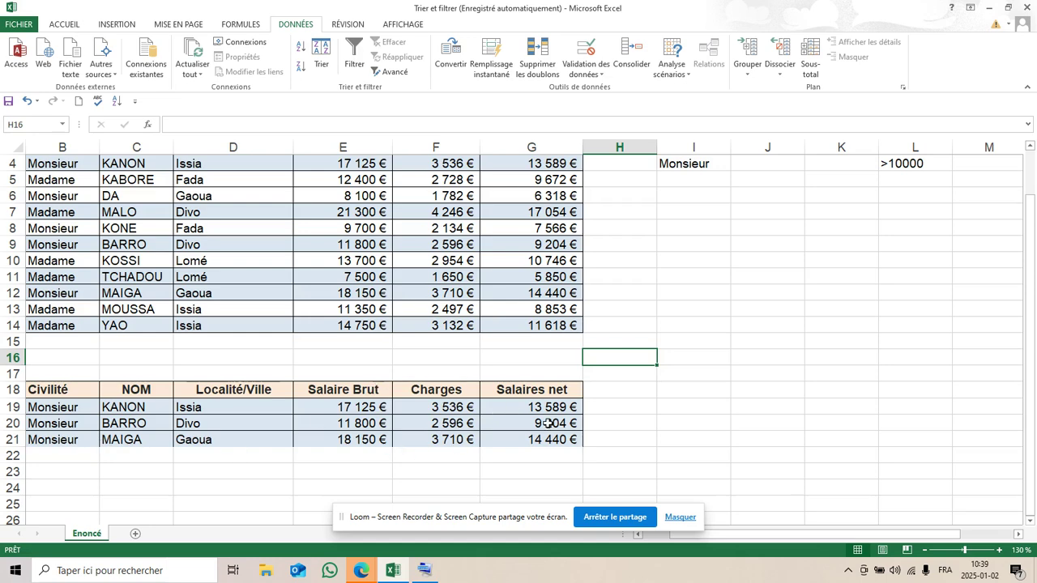
scroll(362, 433, up, 1)
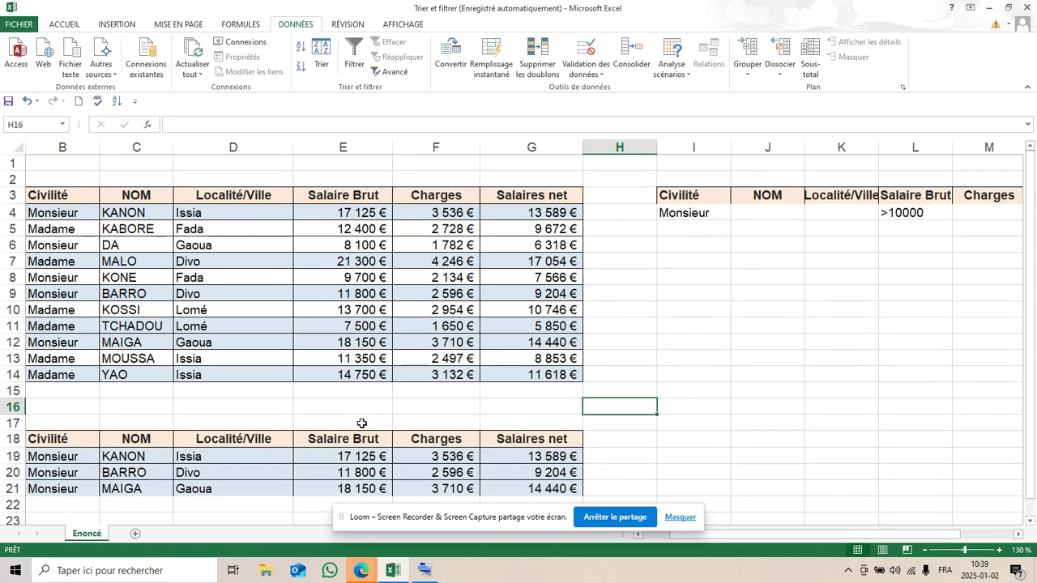
click(668, 340)
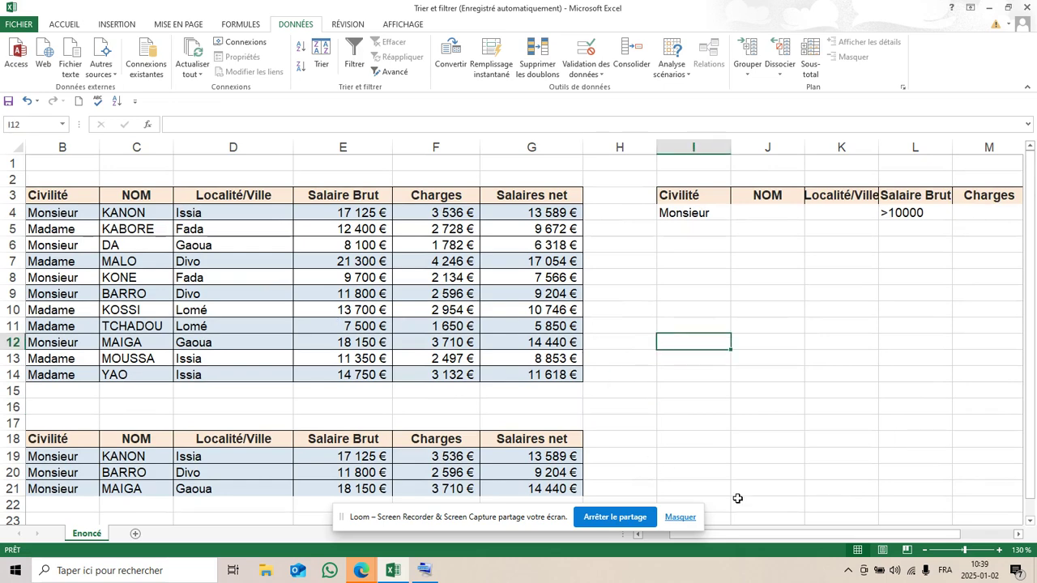
drag(843, 536, 804, 538)
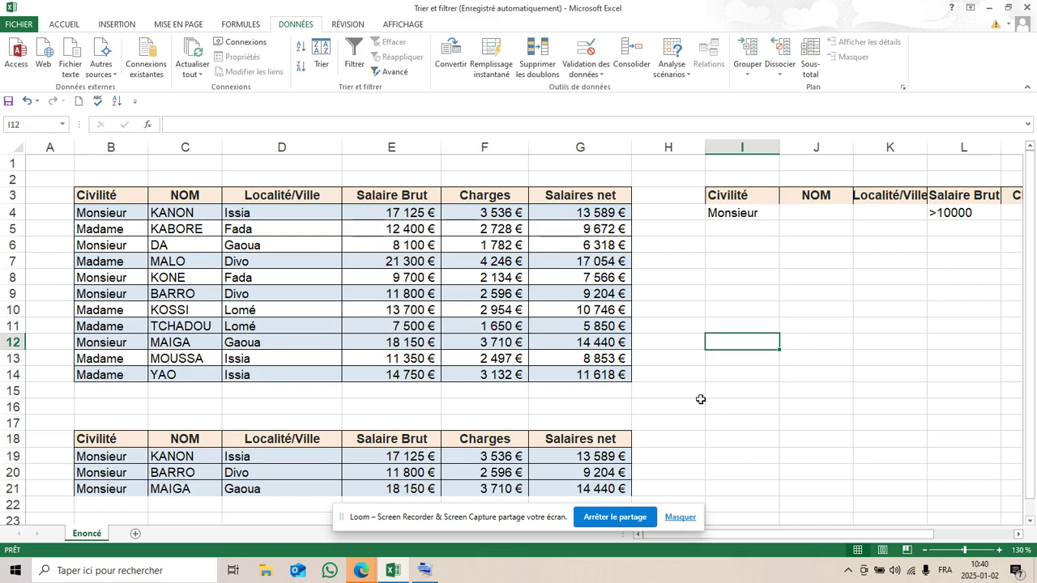
Step: Turn the column filters back on for the salary table and sort it by NOM from A to Z
click(117, 197)
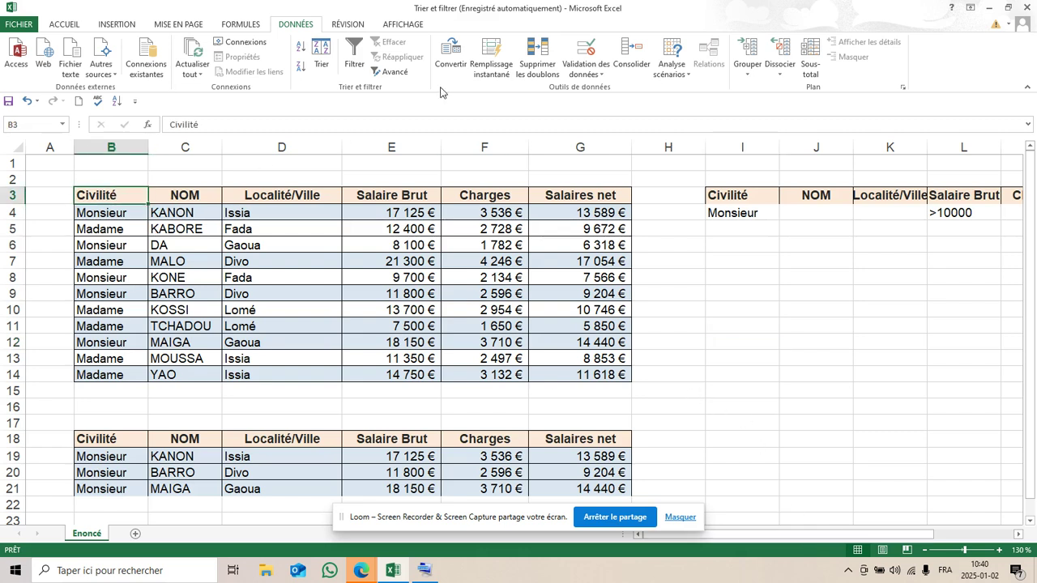
click(356, 55)
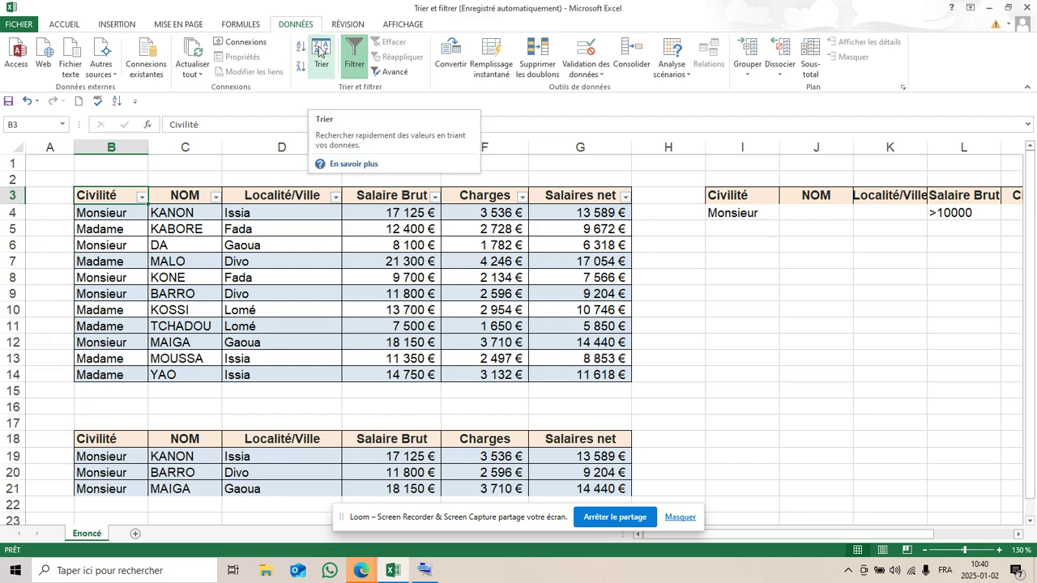
click(205, 191)
click(215, 198)
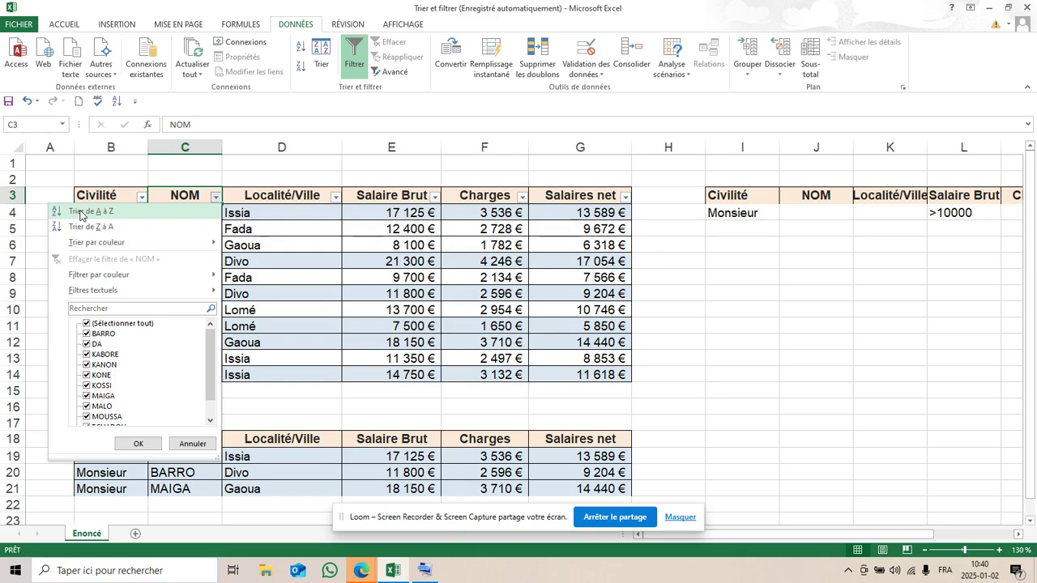
click(216, 197)
click(217, 198)
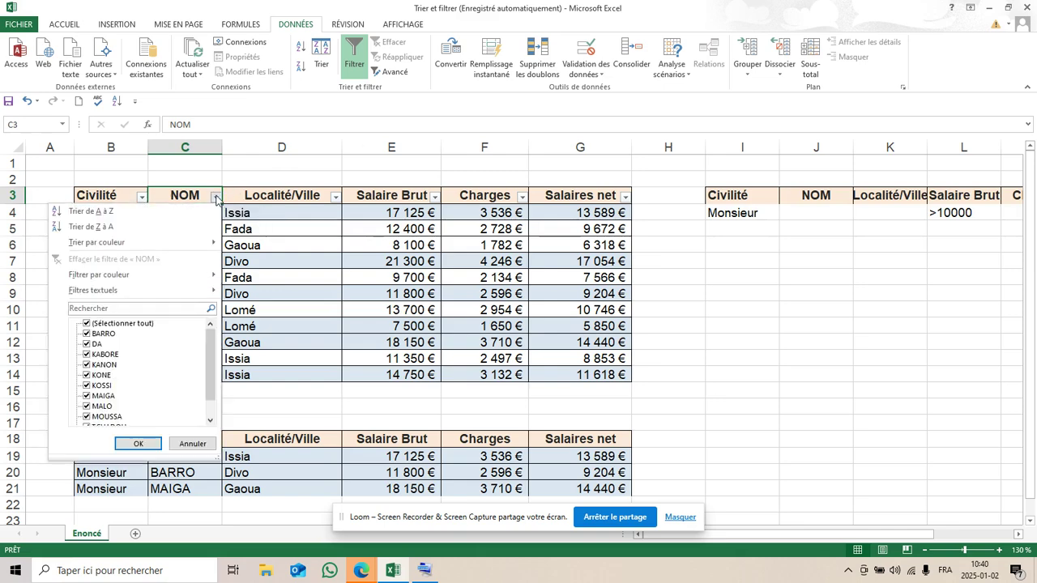
click(89, 211)
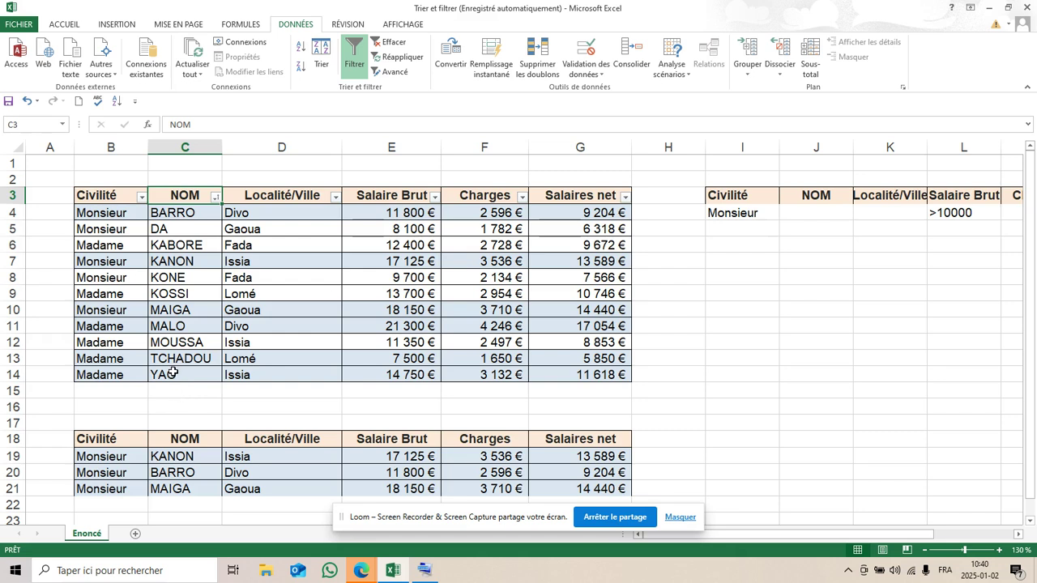
Step: Reverse the salary table's NOM sort so the rows run from Z to A
click(217, 199)
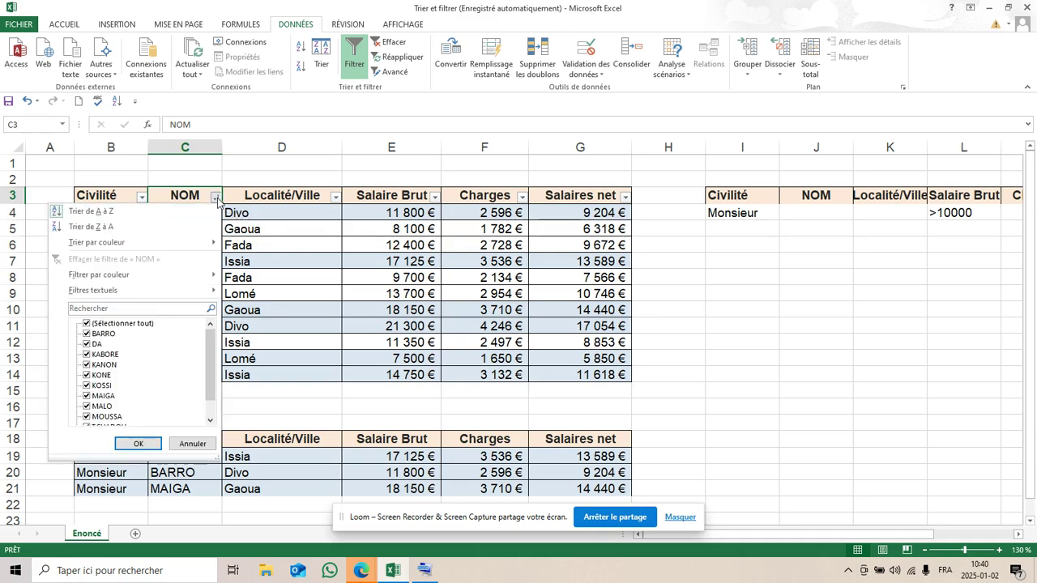
click(89, 227)
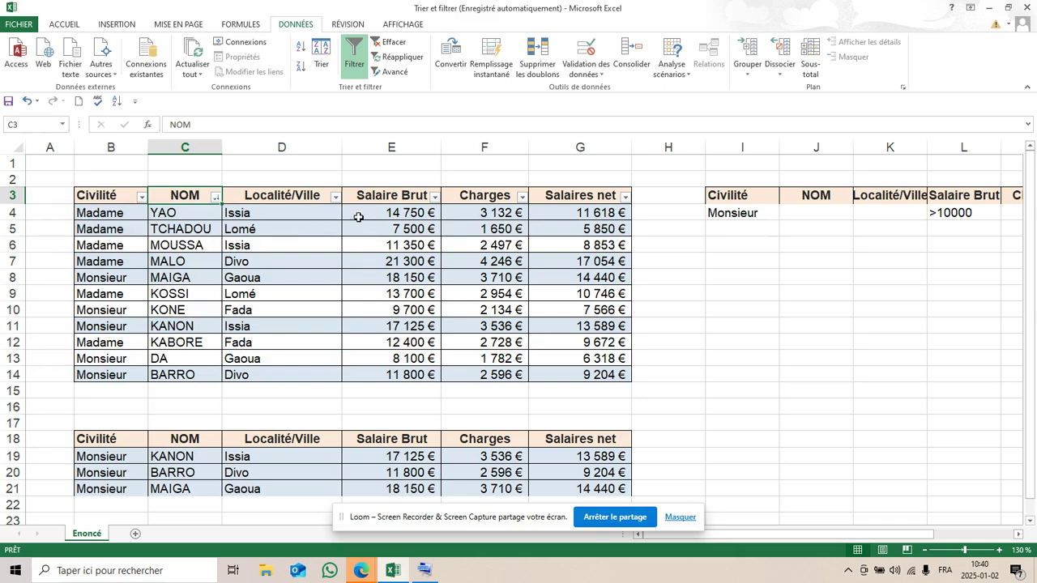
Step: Sort the salary table by Salaire Brut from smallest to largest, and re-sort it from largest to smallest
click(436, 198)
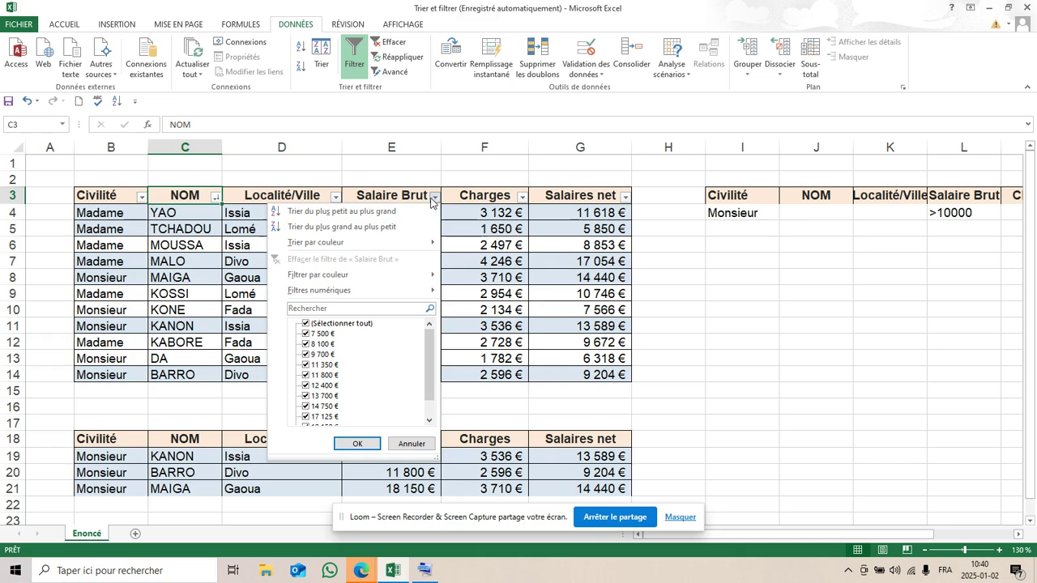
click(361, 212)
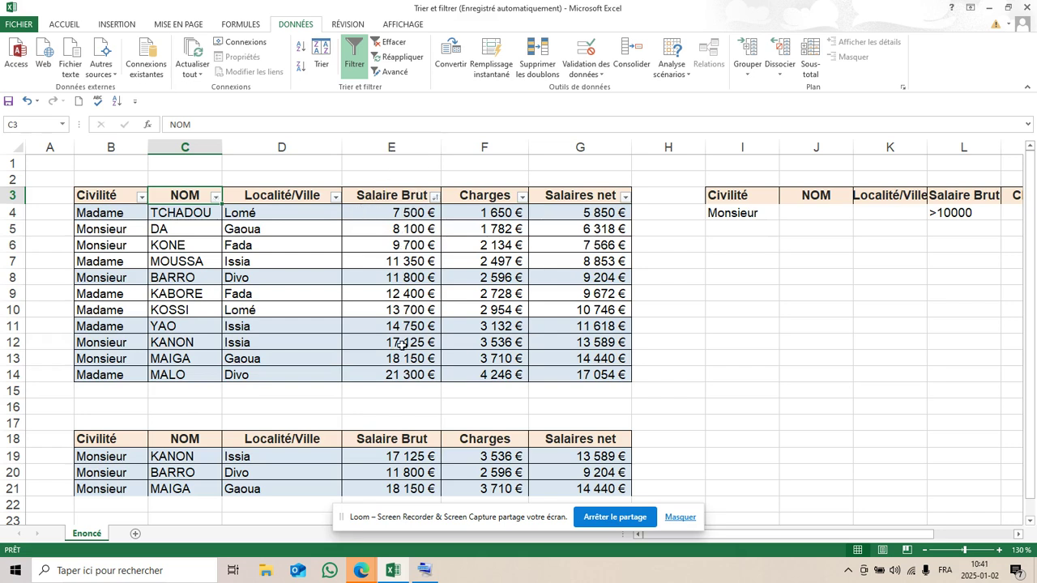
click(435, 197)
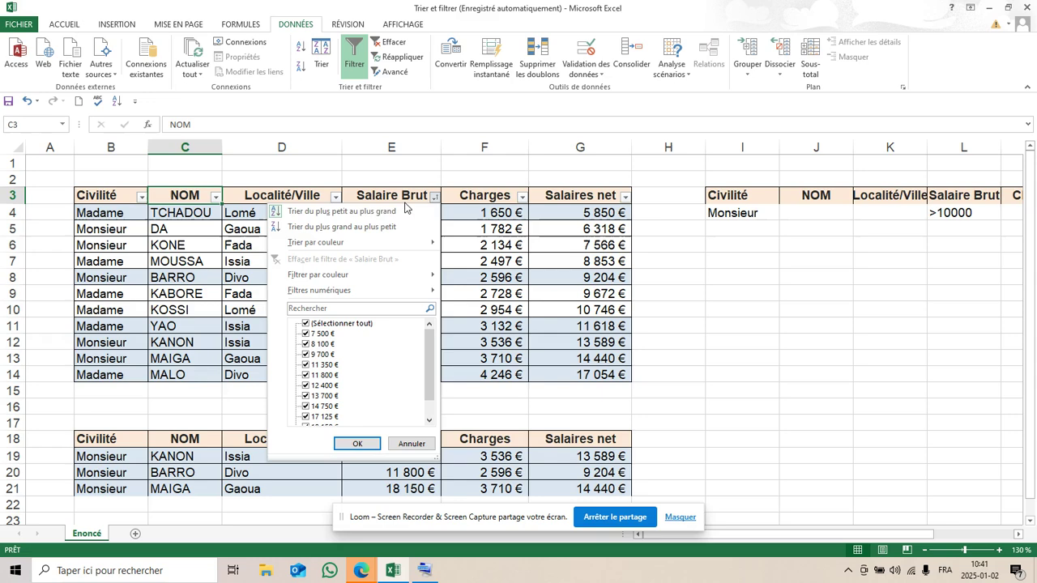
click(333, 227)
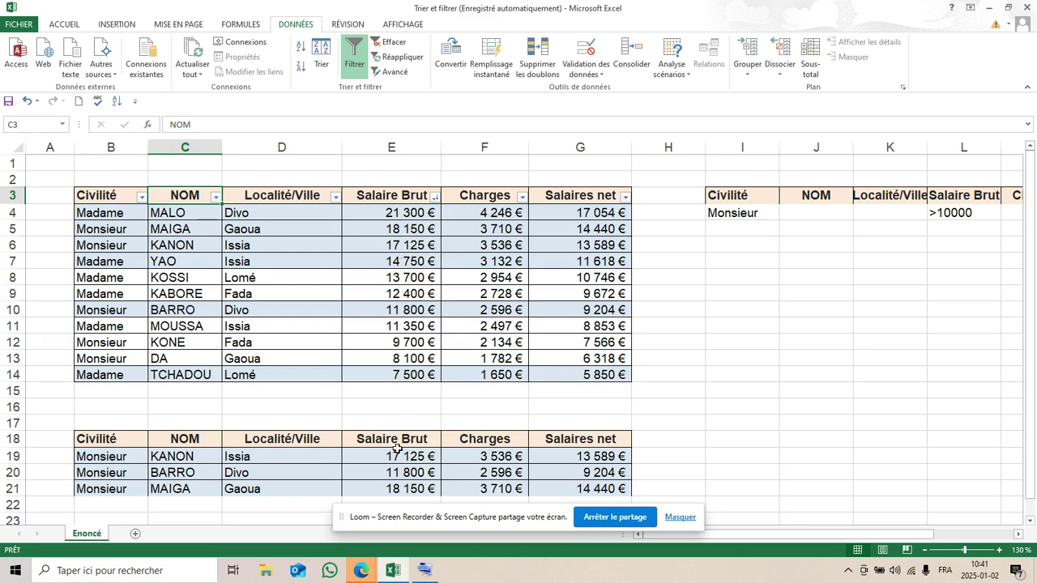
click(356, 577)
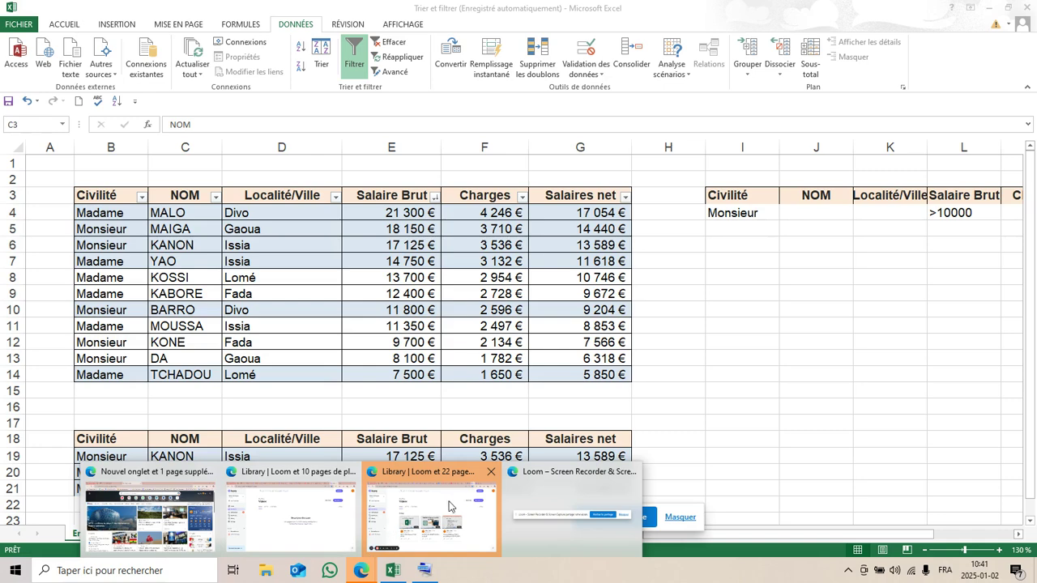